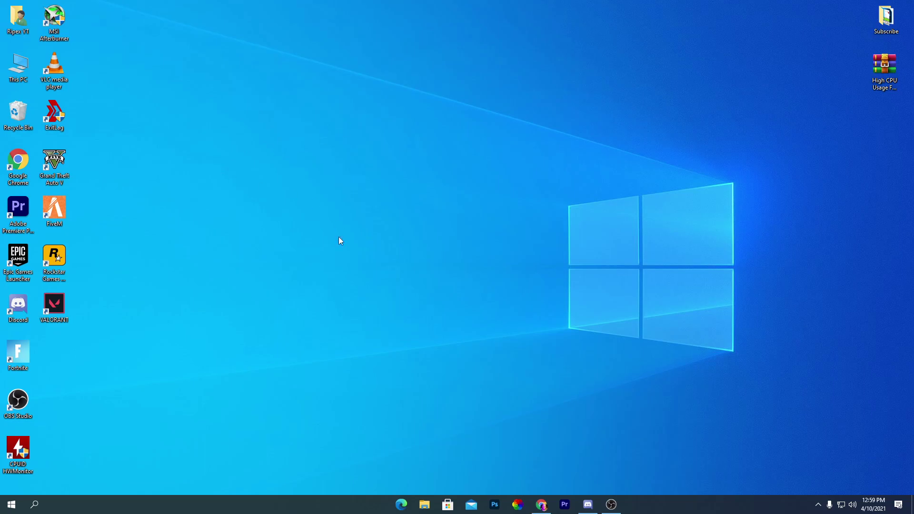
- Open Task Manager, find Service Host: SysMain among the processes and expand it to inspect its SysMain service
right_click(282, 510)
left_click(319, 464)
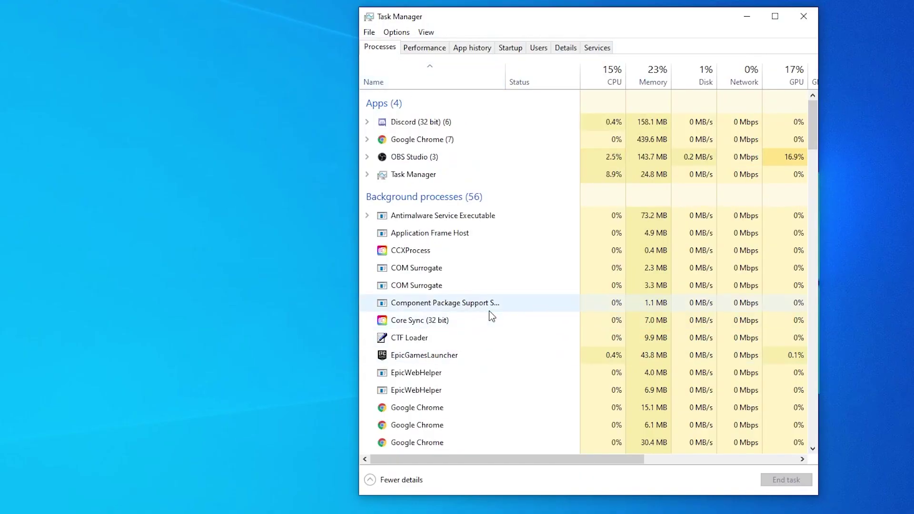
scroll(488, 310, "down", 5)
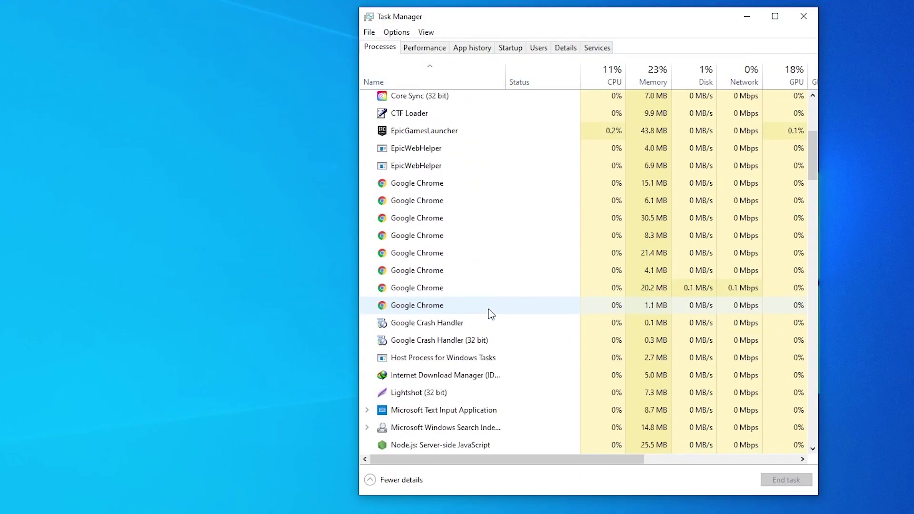
scroll(481, 328, "down", 4)
scroll(467, 351, "down", 12)
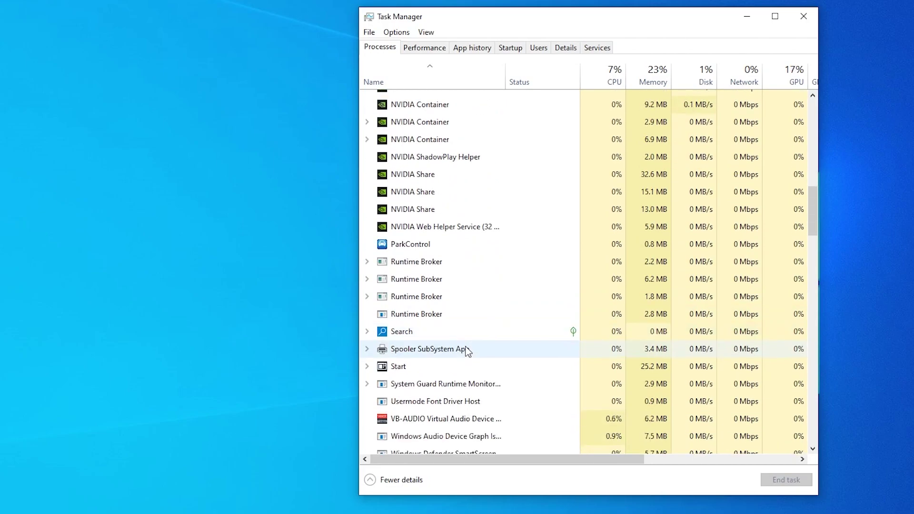
scroll(466, 350, "down", 5)
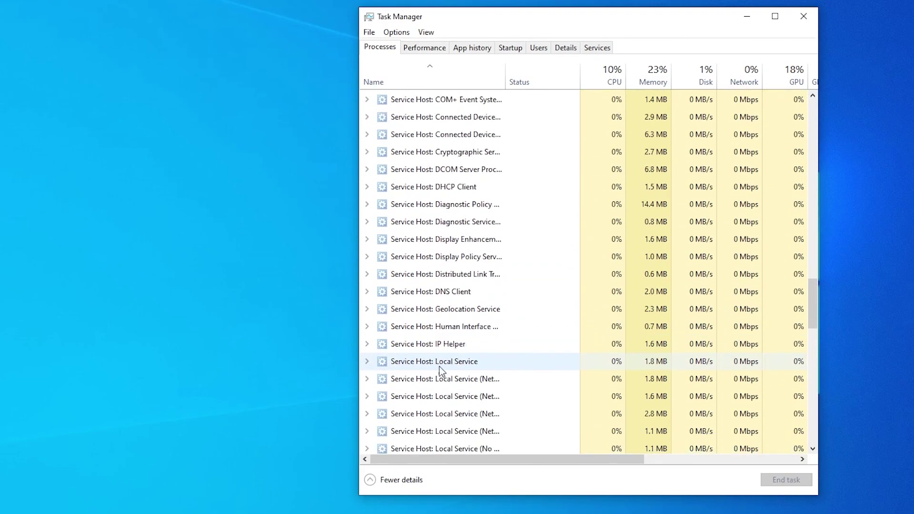
scroll(442, 347, "down", 5)
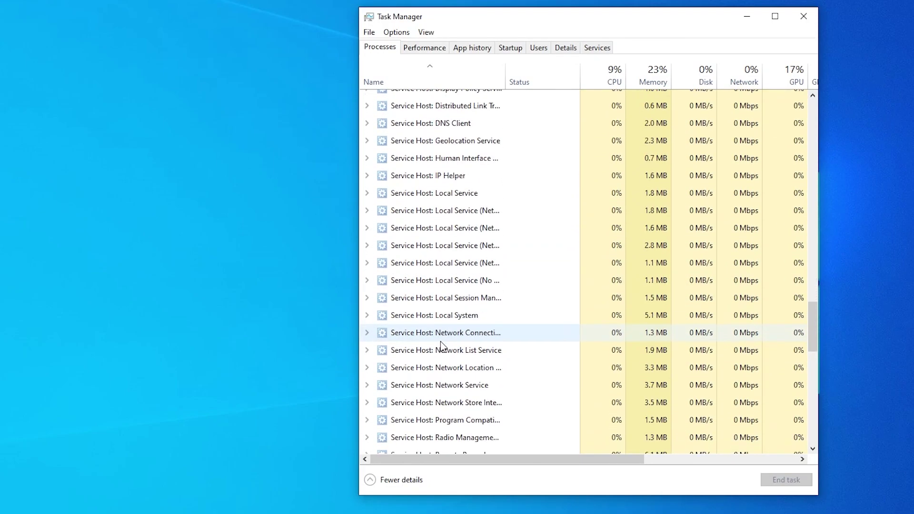
scroll(441, 347, "down", 2)
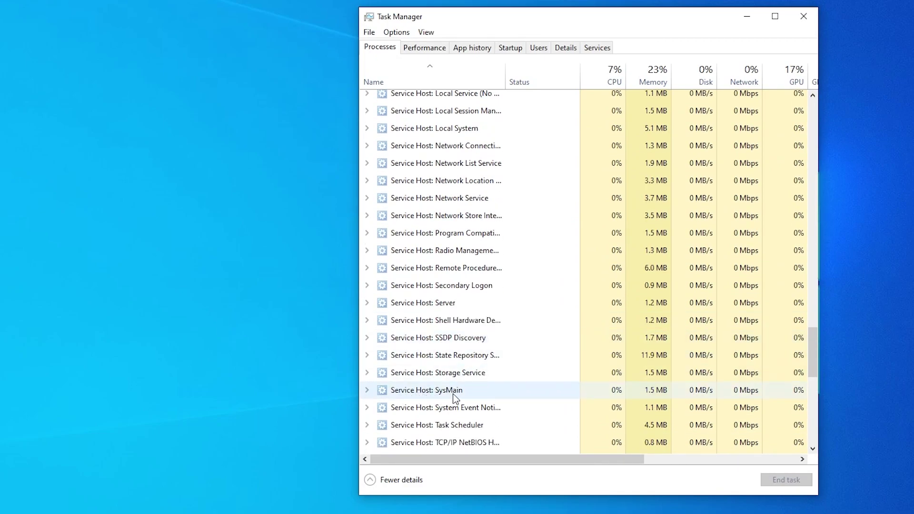
left_click(367, 391)
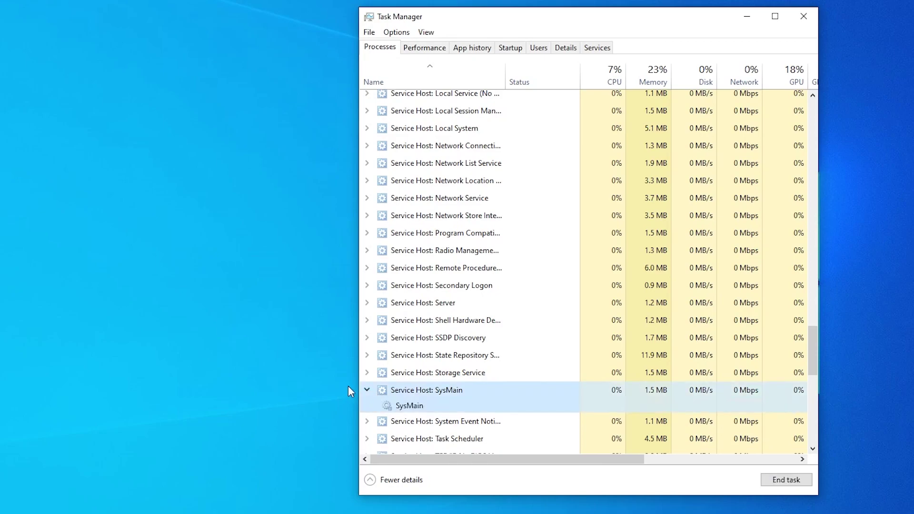
left_click(408, 406)
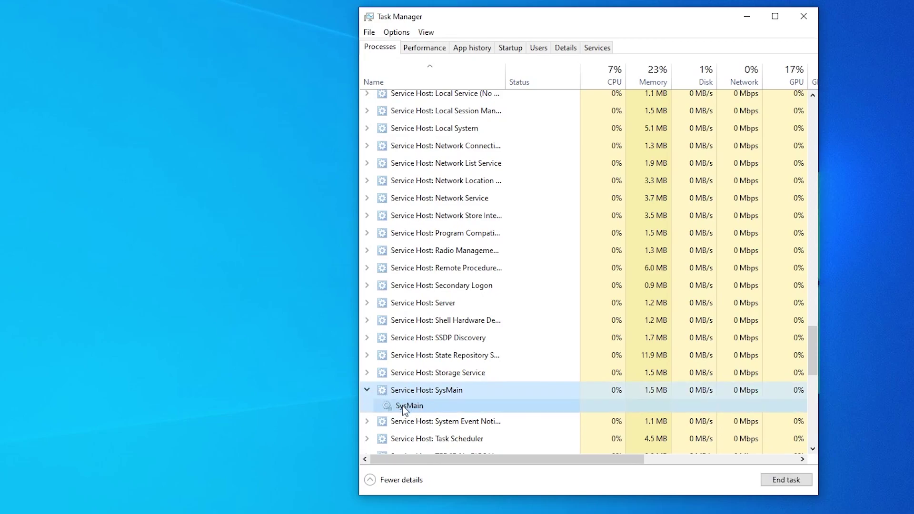
right_click(407, 409)
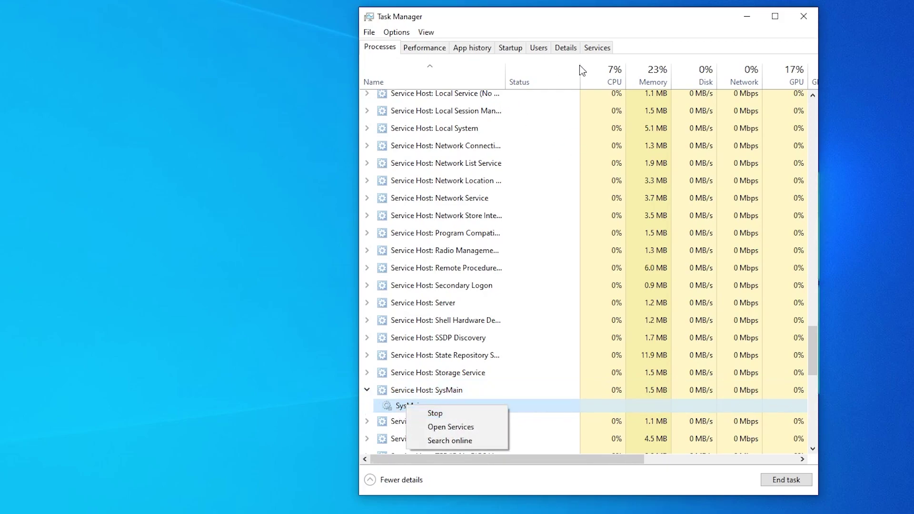
- Open the Windows Services console from Task Manager and maximize its window
left_click(594, 48)
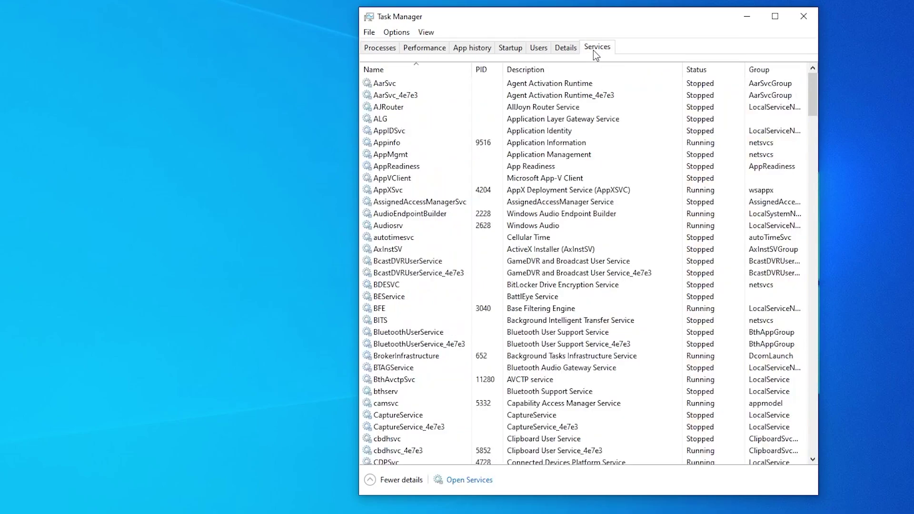
left_click(475, 484)
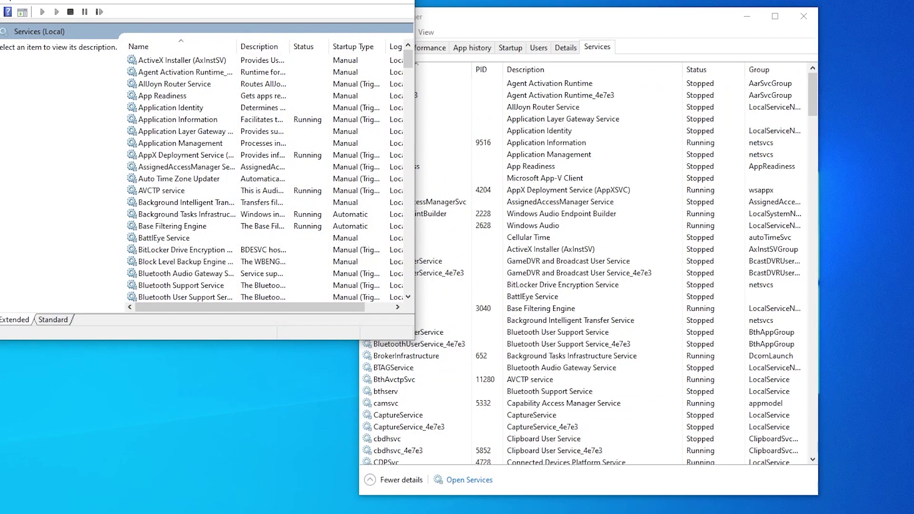
key("super+Up")
scroll(203, 286, "down", 7)
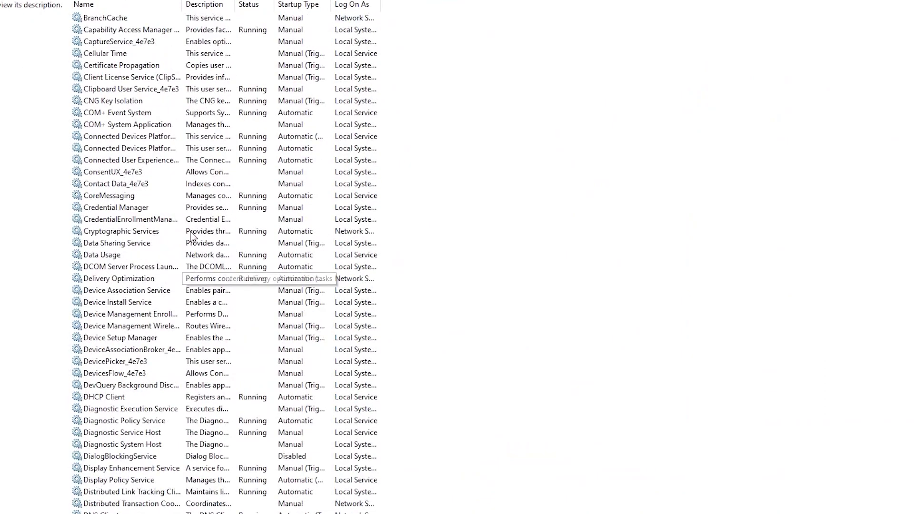
scroll(202, 200, "up", 7)
- Find the SysMain service in the services list and open its properties
left_click(136, 160)
key("s")
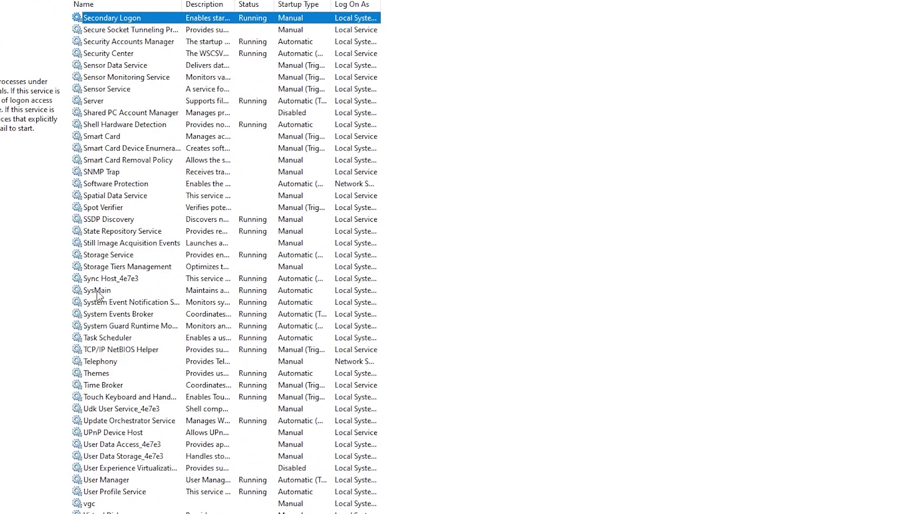
right_click(95, 291)
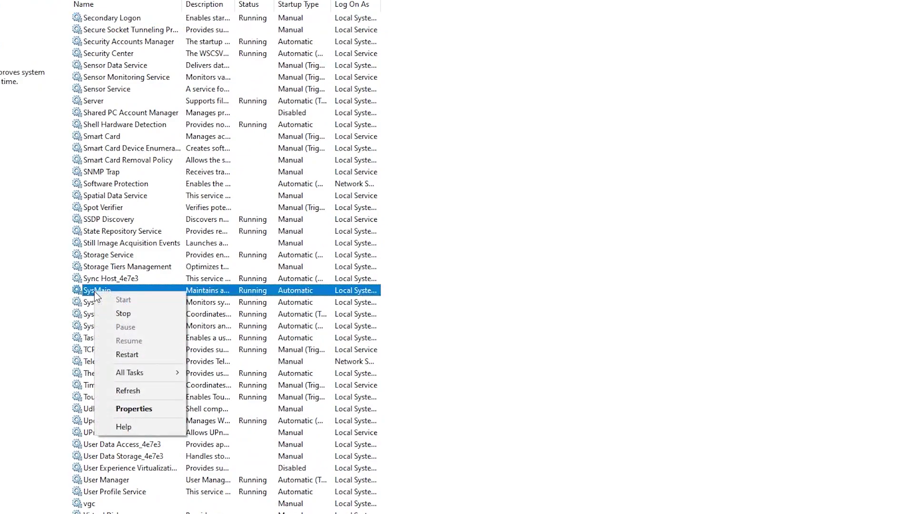
left_click(135, 408)
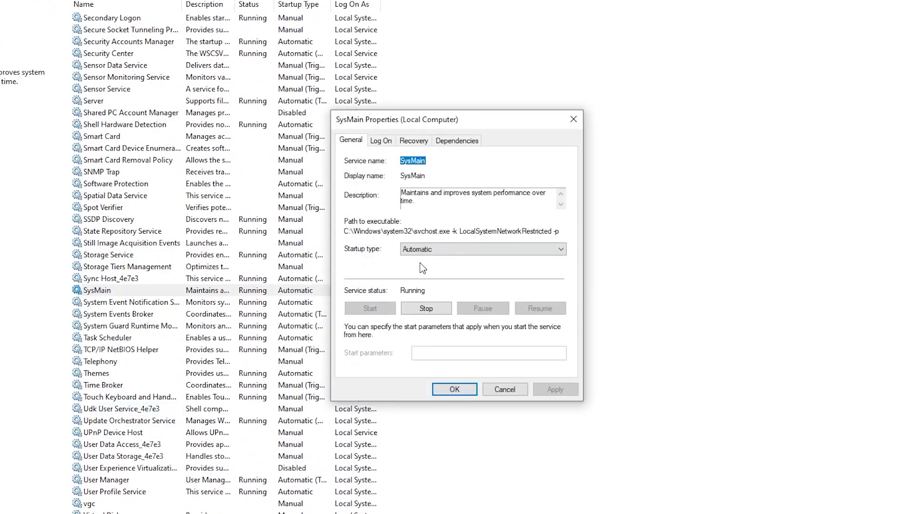
- Stop the SysMain service, set its startup type to Disabled and apply the change
left_click(416, 310)
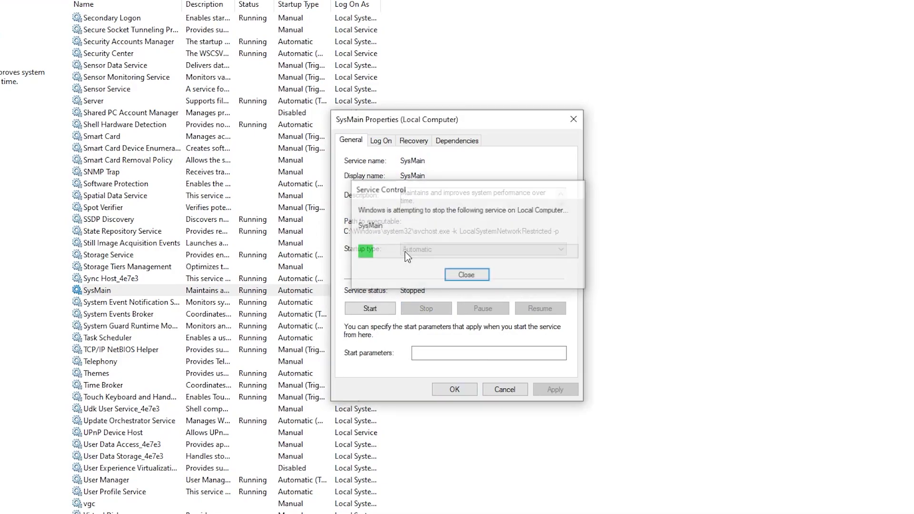
left_click(436, 249)
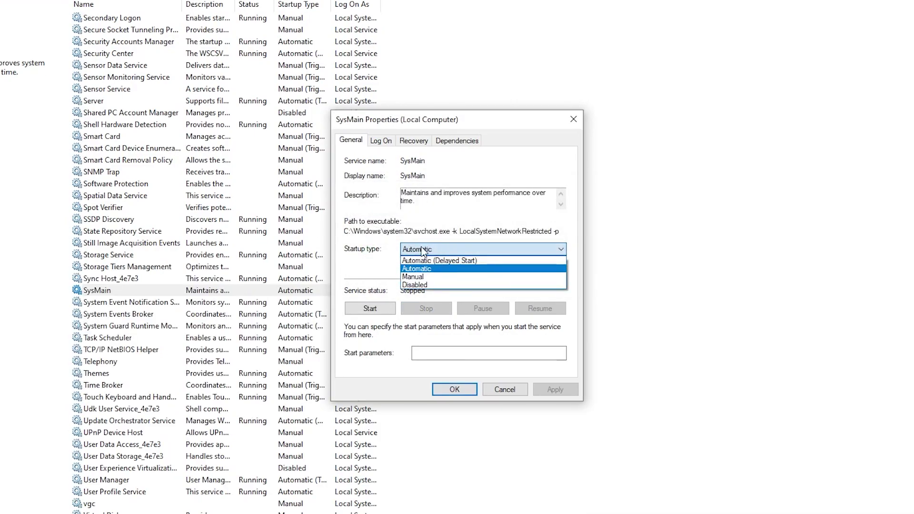
left_click(418, 285)
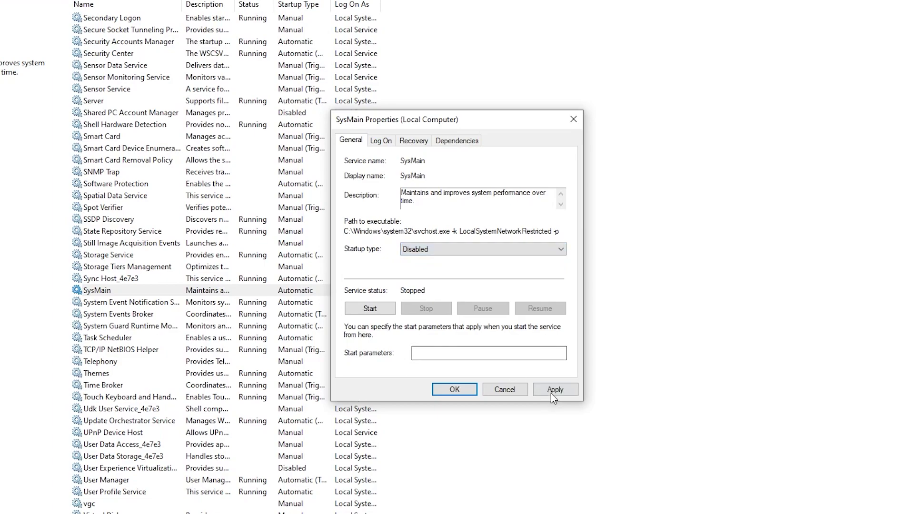
left_click(550, 393)
left_click(454, 389)
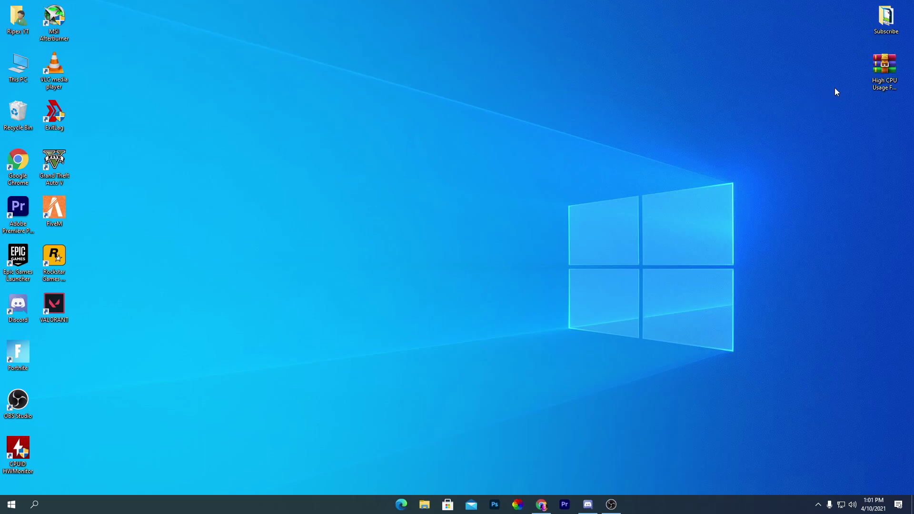
- Move the High CPU Usage Fix Pack archive to mid-desktop and open the "Download Now!" link on the itsChop page in Chrome
left_click_drag(878, 71, 438, 88)
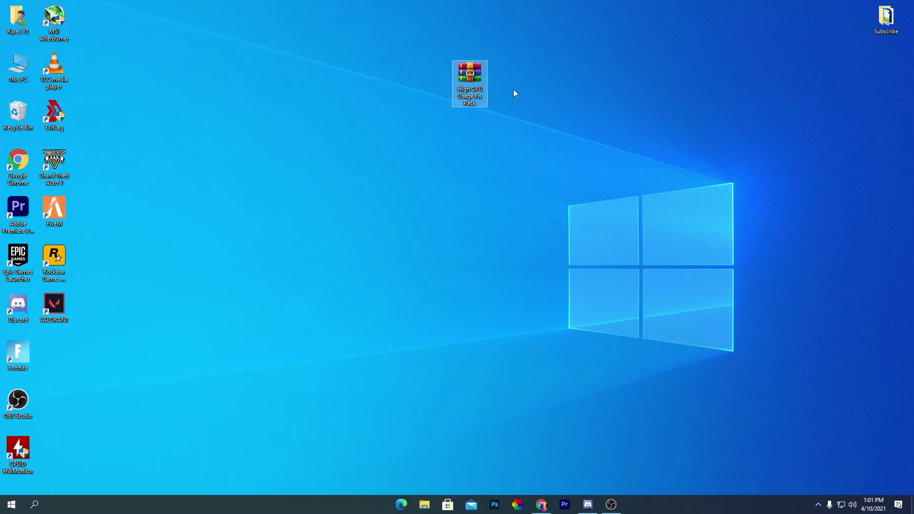
left_click(541, 504)
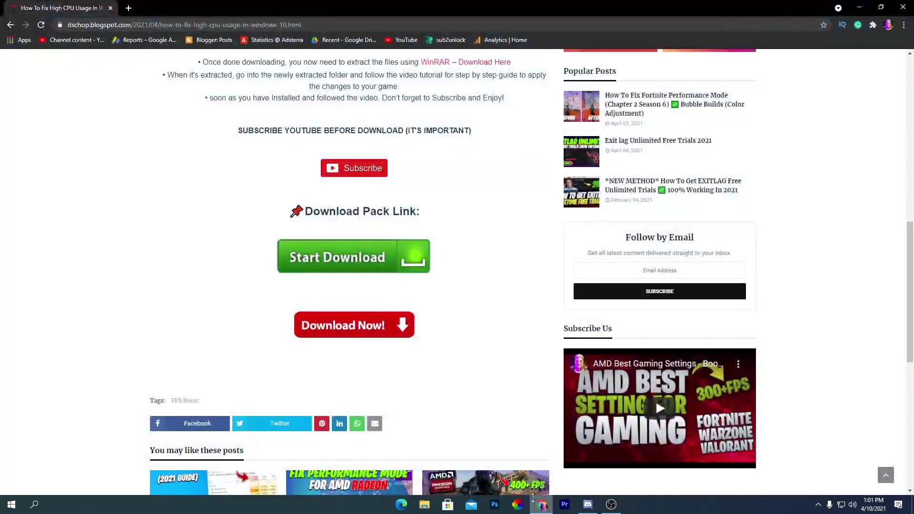
scroll(655, 399, "up", 10)
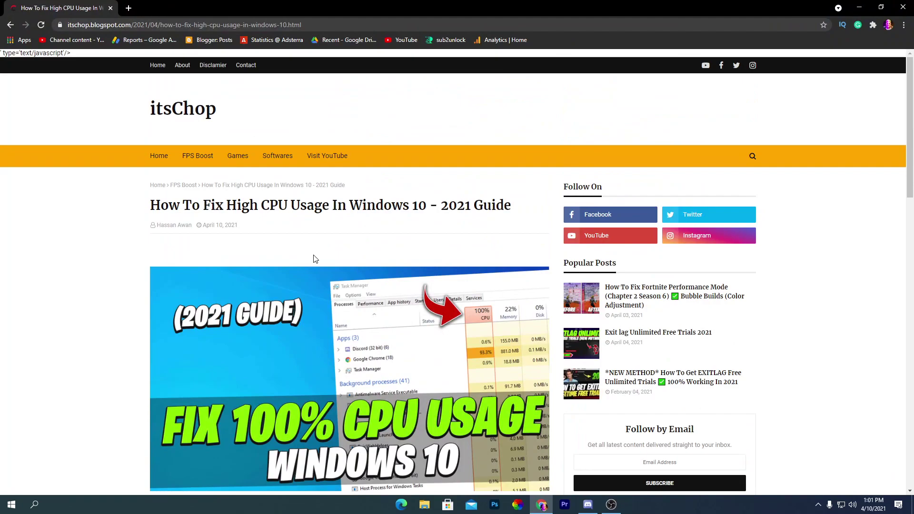
scroll(314, 258, "down", 10)
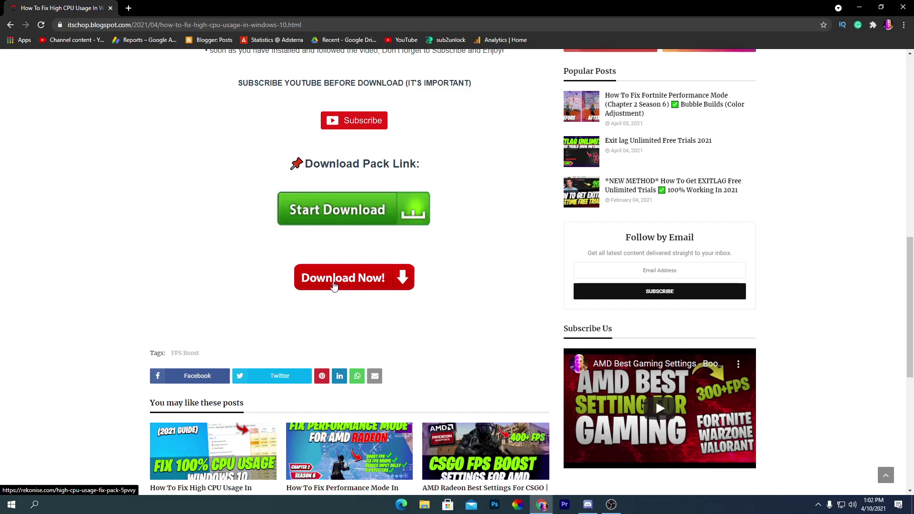
left_click(335, 284)
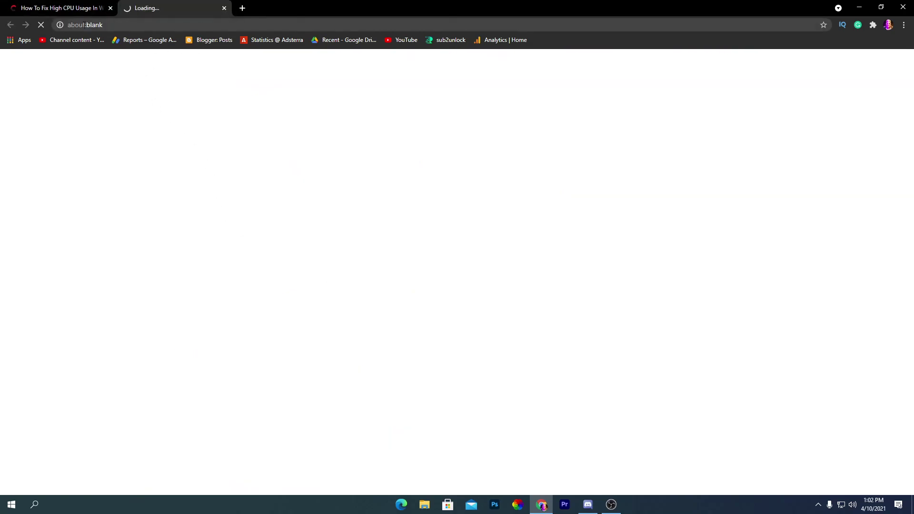
left_click(76, 8)
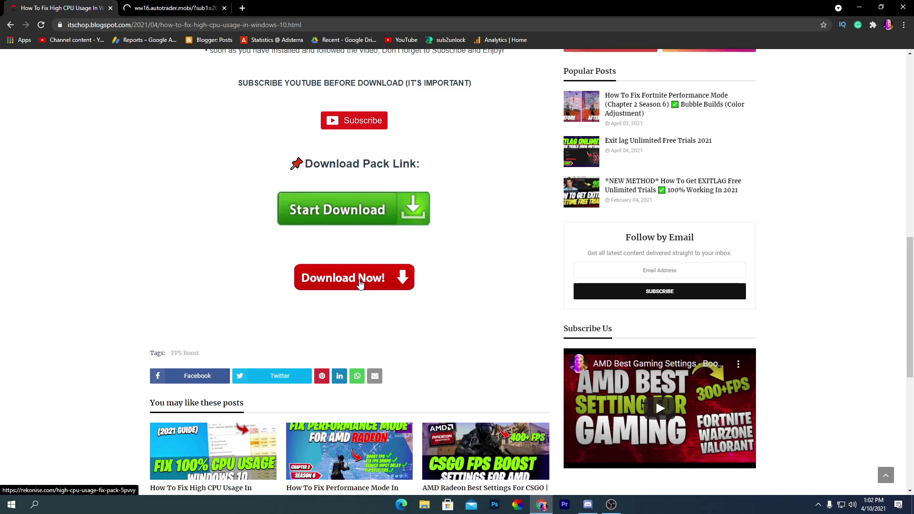
left_click(359, 279)
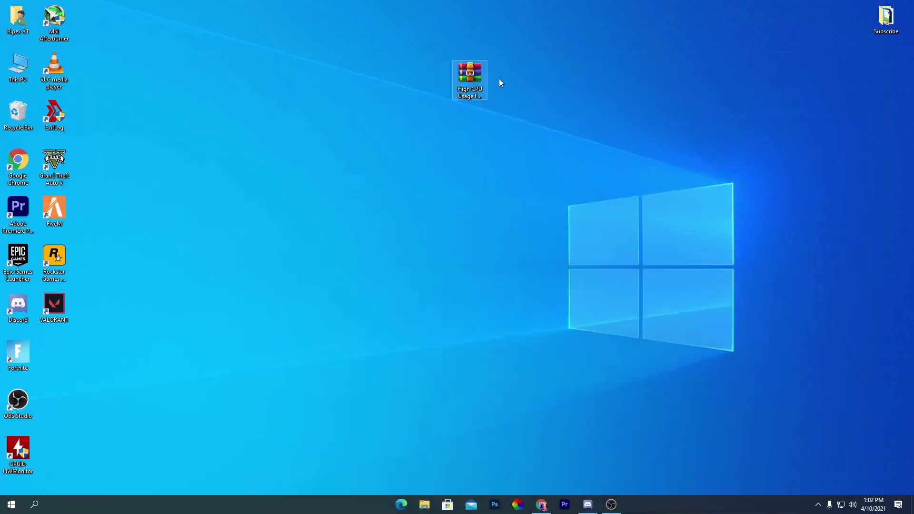
- Extract the High CPU Usage Fix Pack archive onto the desktop and view the contents of the extracted folder
right_click(468, 75)
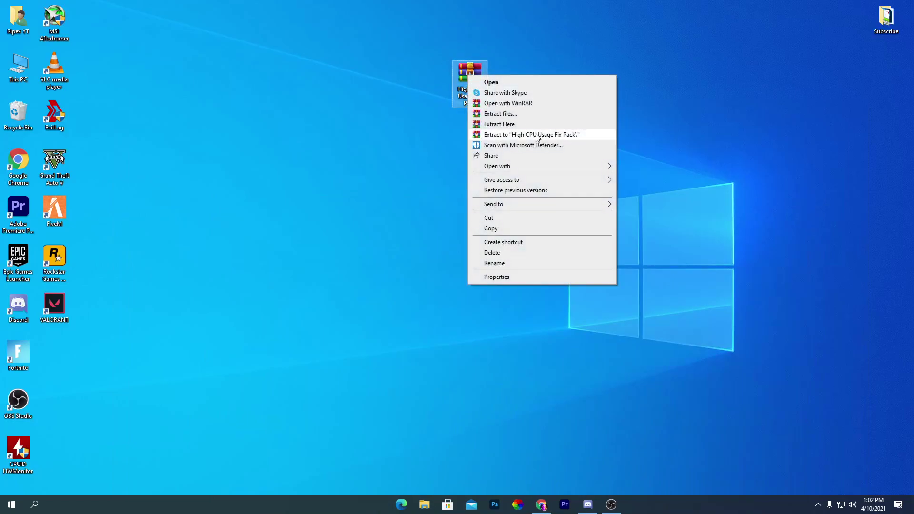
left_click(499, 124)
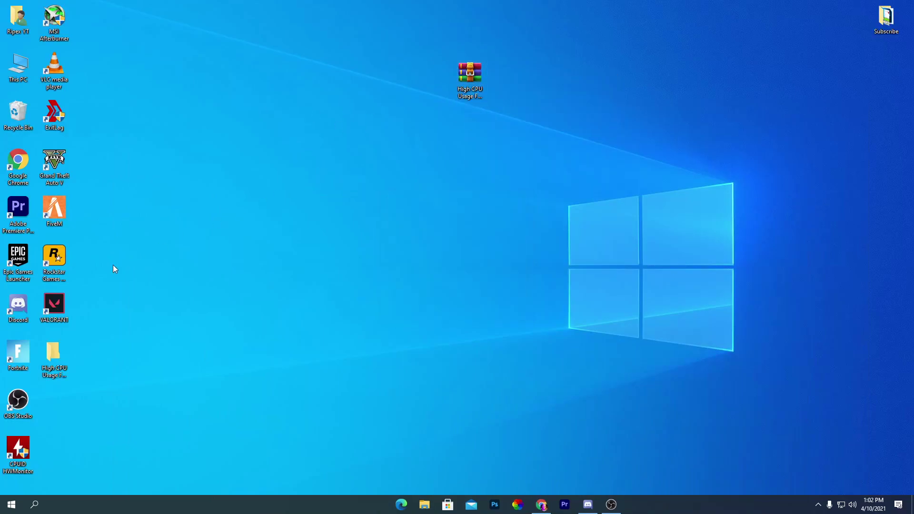
left_click_drag(53, 364, 304, 136)
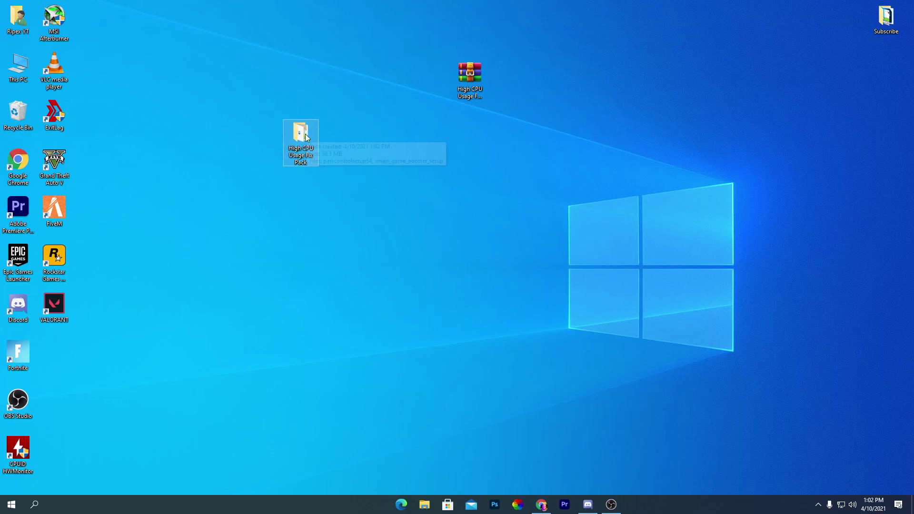
double_click(303, 138)
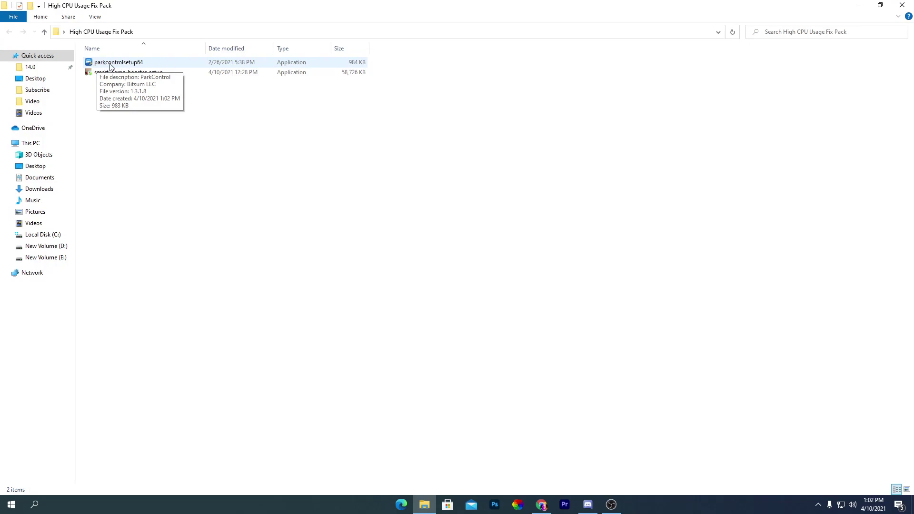
left_click(901, 5)
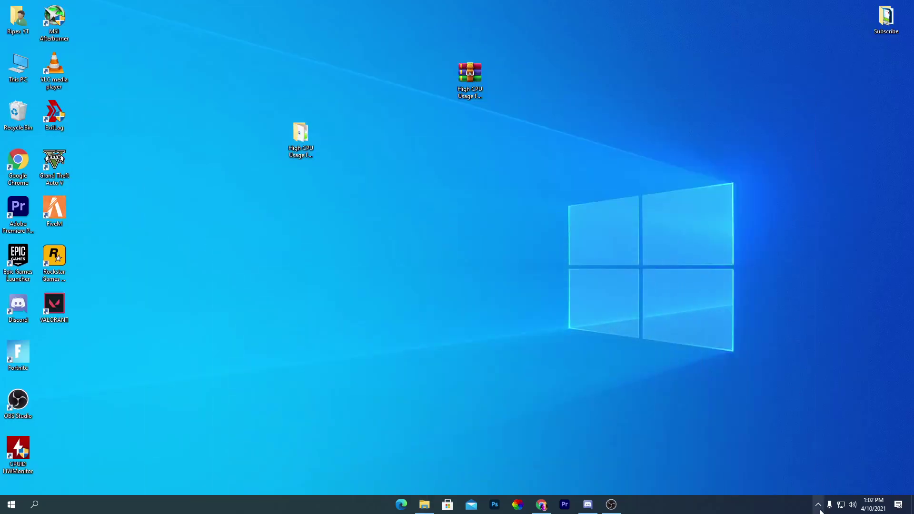
- Switch to ParkControl, select the Bitsum Highest Performance power profile and make it active
left_click(817, 504)
left_click(808, 485)
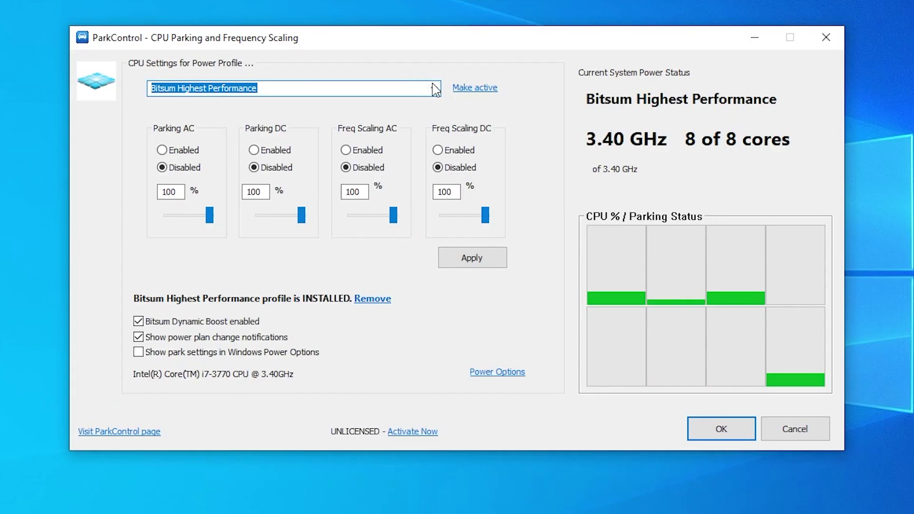
left_click(291, 157)
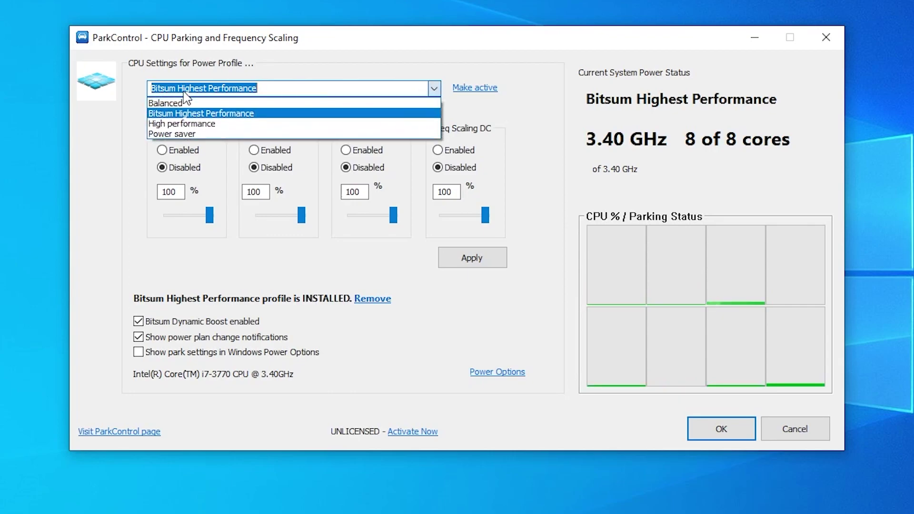
left_click(293, 114)
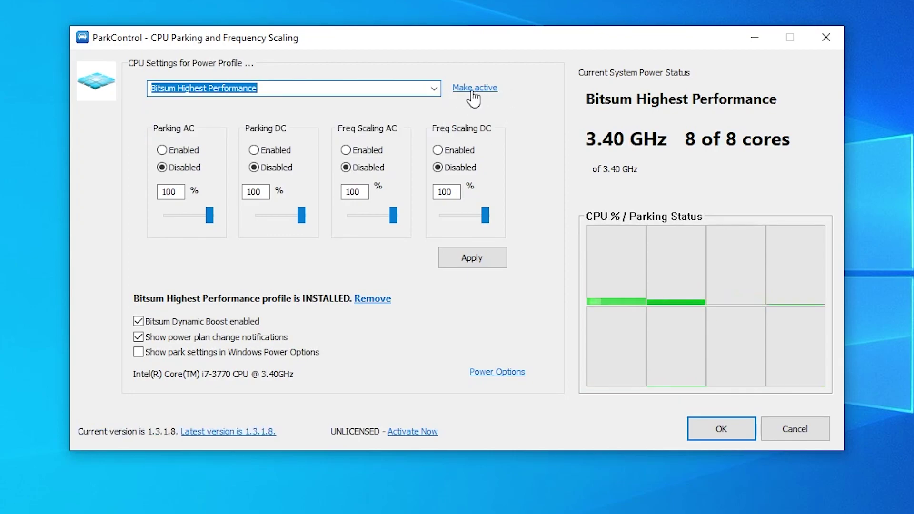
left_click(469, 89)
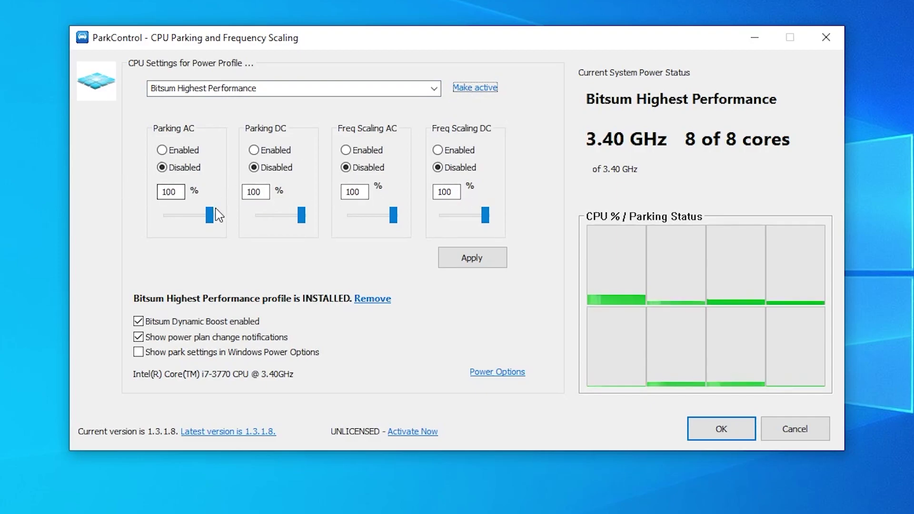
- Keep the Parking AC slider at 100% and apply the Bitsum Highest Performance profile's parking and frequency scaling settings
mouse_move(215, 219)
left_click_drag(215, 220, 235, 212)
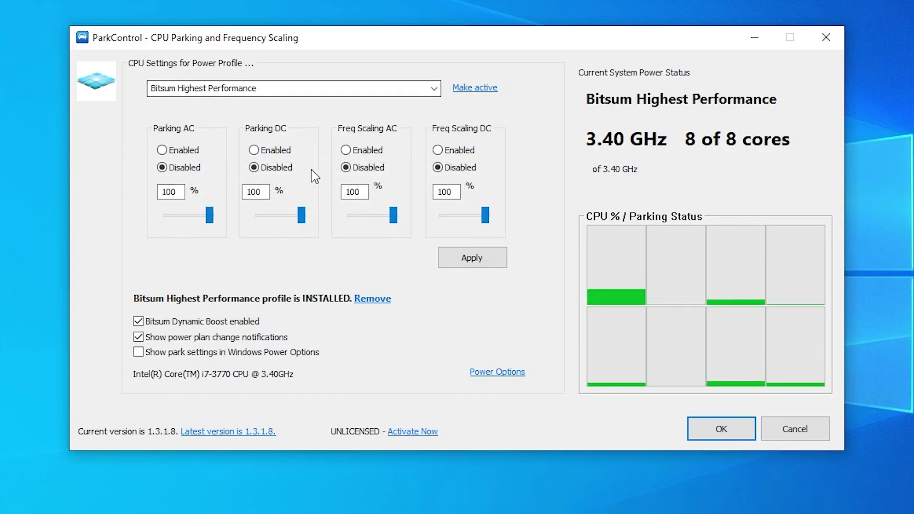
left_click(472, 265)
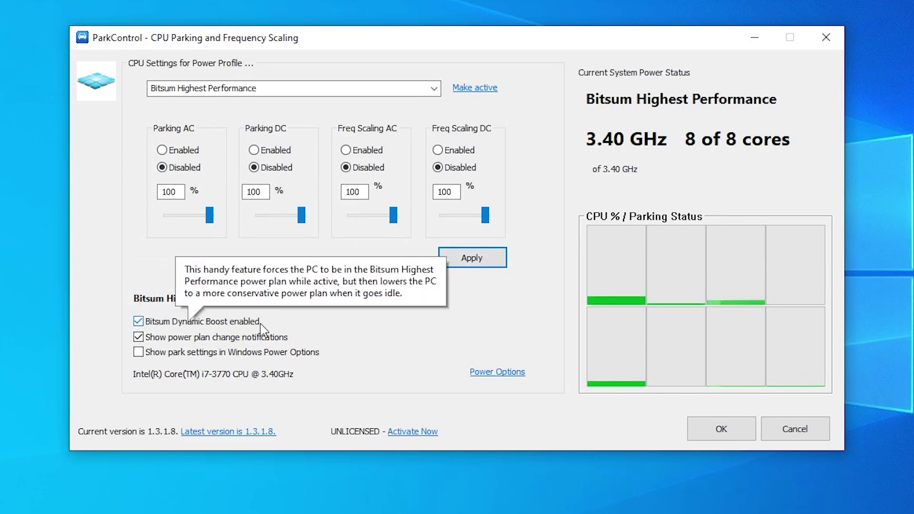
- Enable Bitsum Dynamic Boost with Bitsum Highest Performance as the idle profile, and accept the ParkControl settings
left_click(138, 320)
left_click(138, 321)
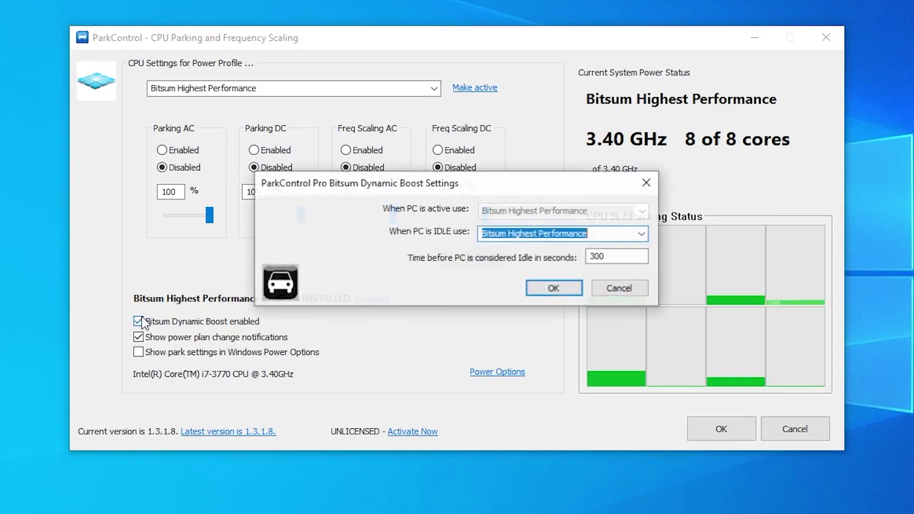
left_click(642, 234)
left_click(516, 258)
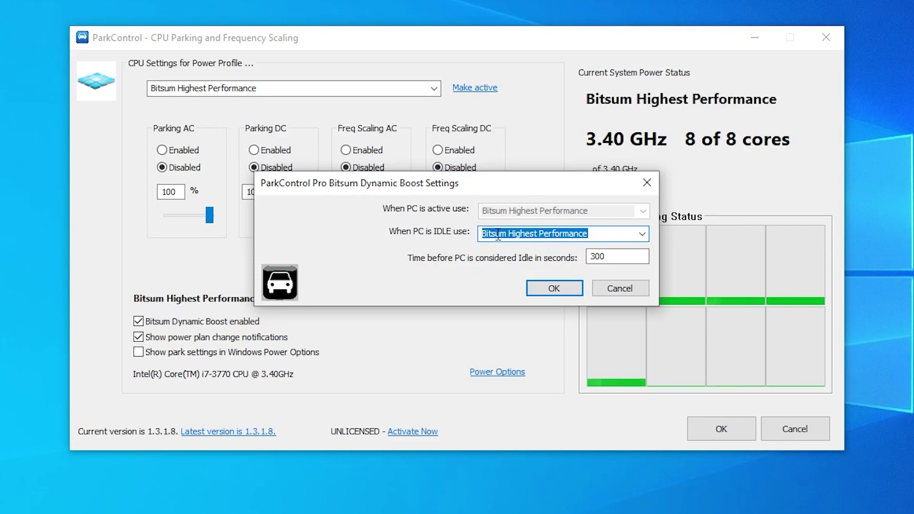
left_click(553, 288)
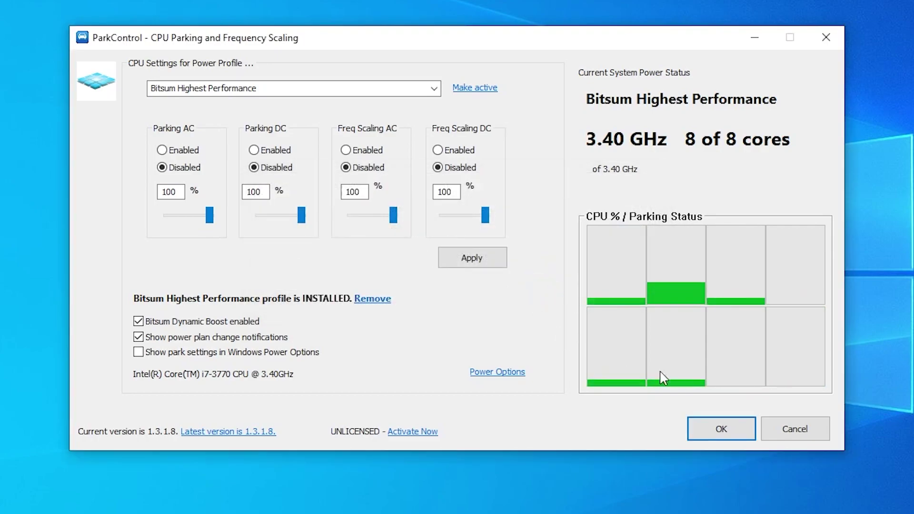
left_click(725, 429)
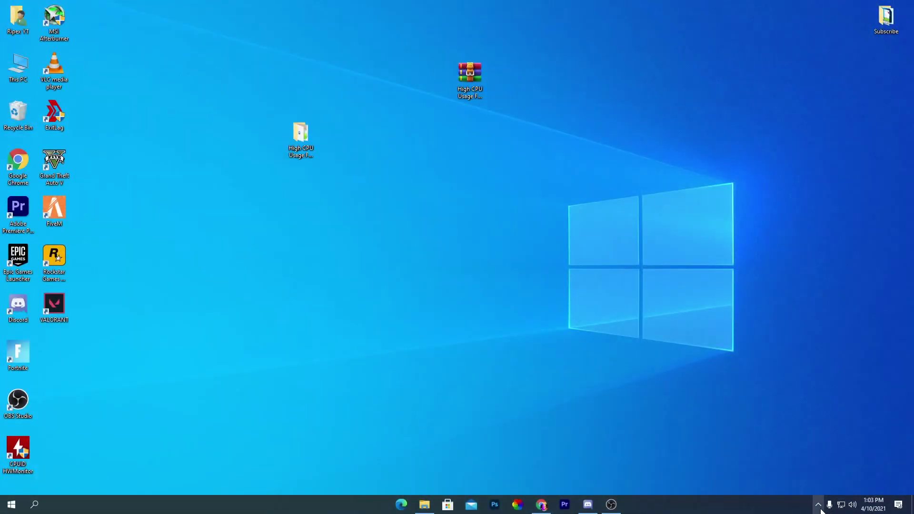
left_click(818, 507)
left_click(821, 508)
- Install Smart Game Booster 5.1 from the High CPU Usage Fix Pack folder into its default location and launch it
left_click(424, 504)
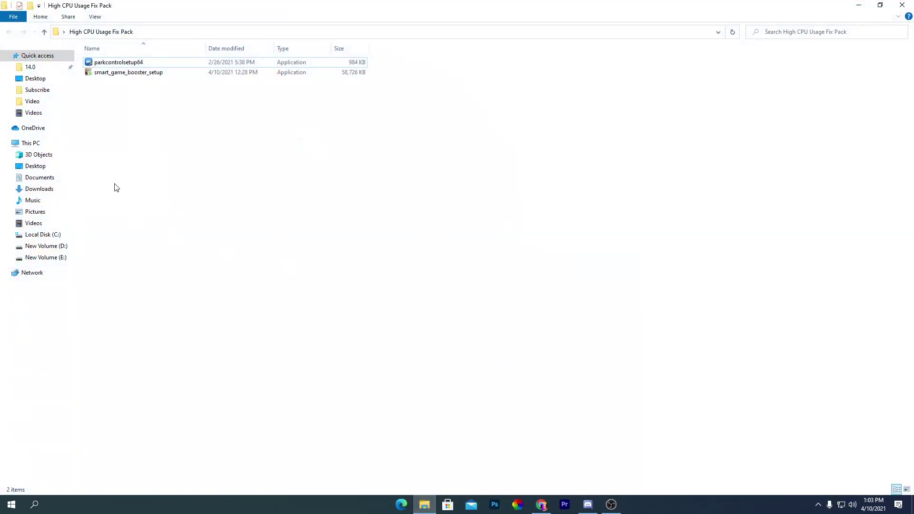
double_click(114, 74)
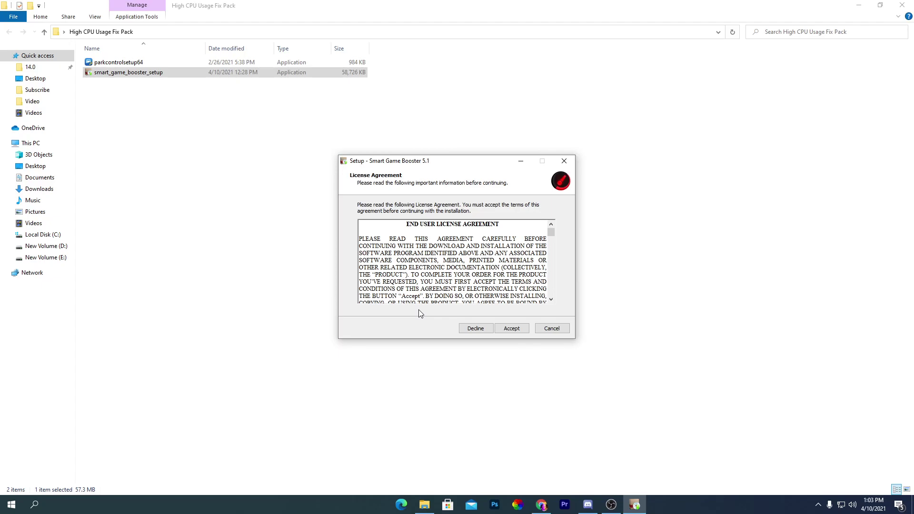
left_click(510, 329)
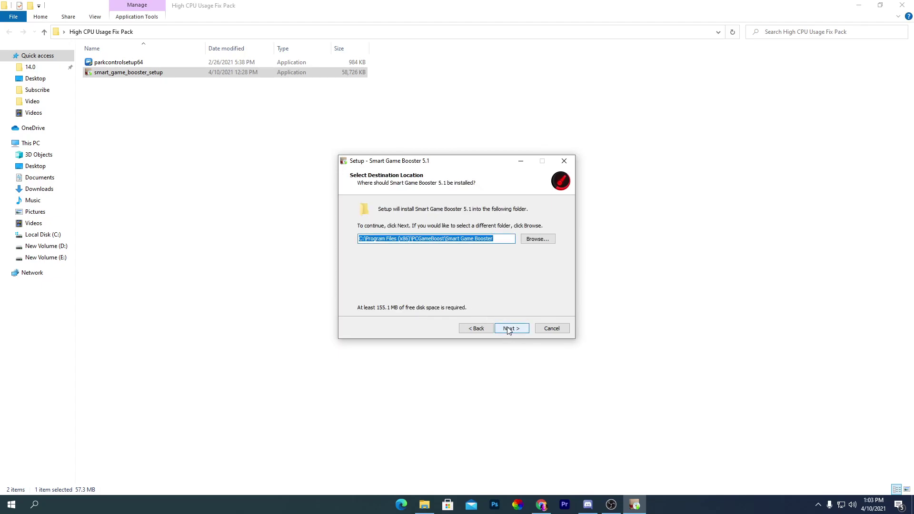
left_click(509, 330)
left_click(508, 330)
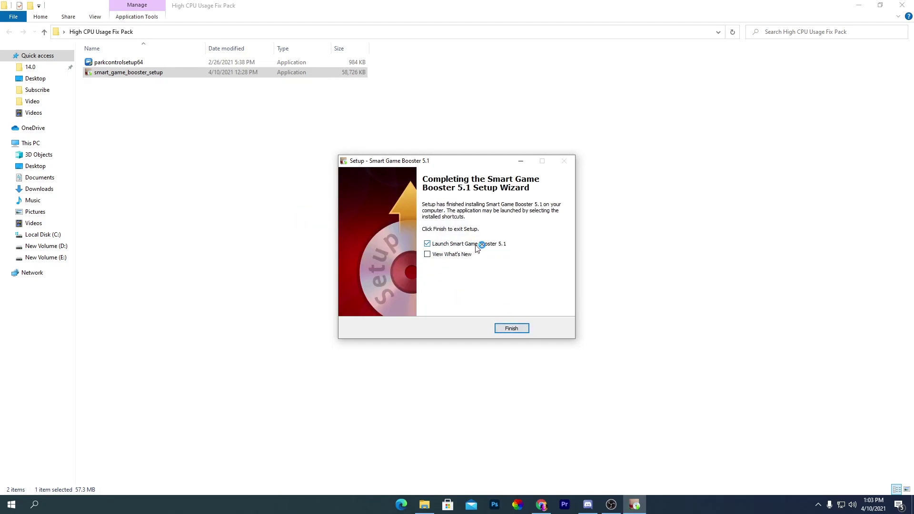
left_click(511, 329)
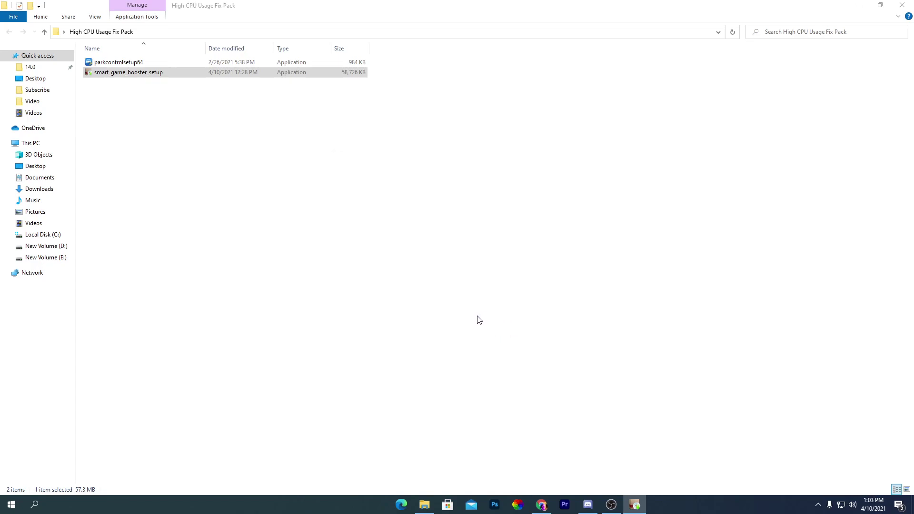
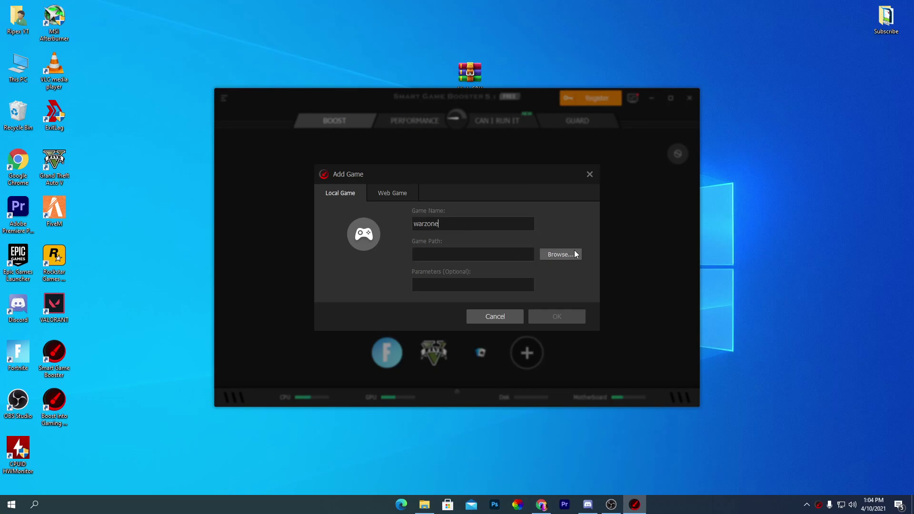
- Set the warzone entry's game path to ModernWarfare in drive D's Call of Duty Modern Warfare folder and add the game
left_click(360, 353)
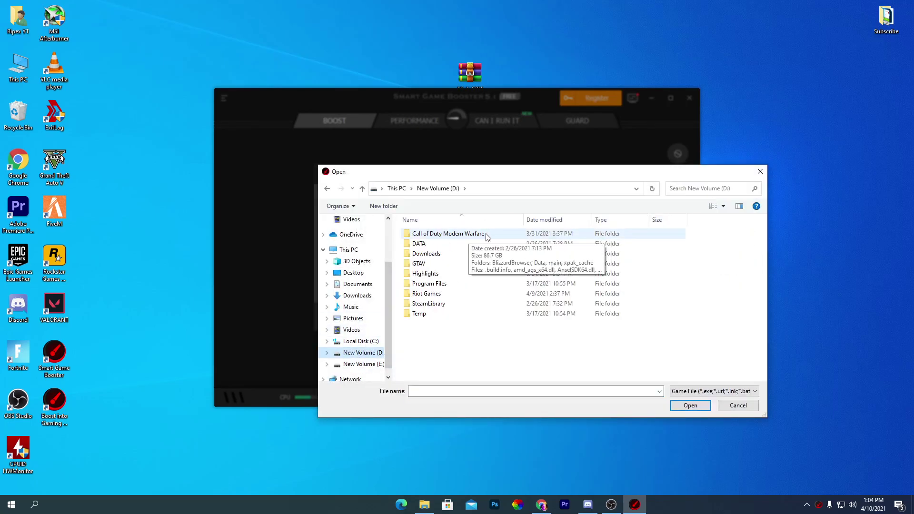
double_click(462, 233)
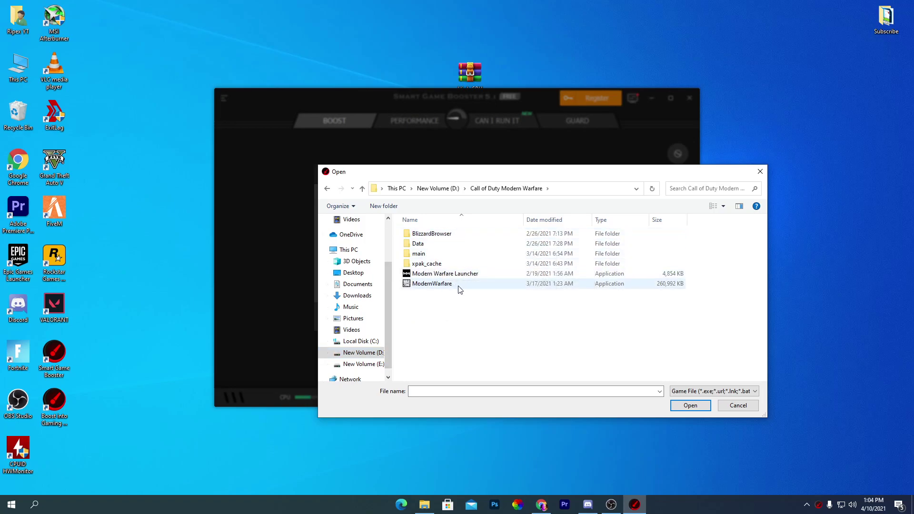
left_click(483, 284)
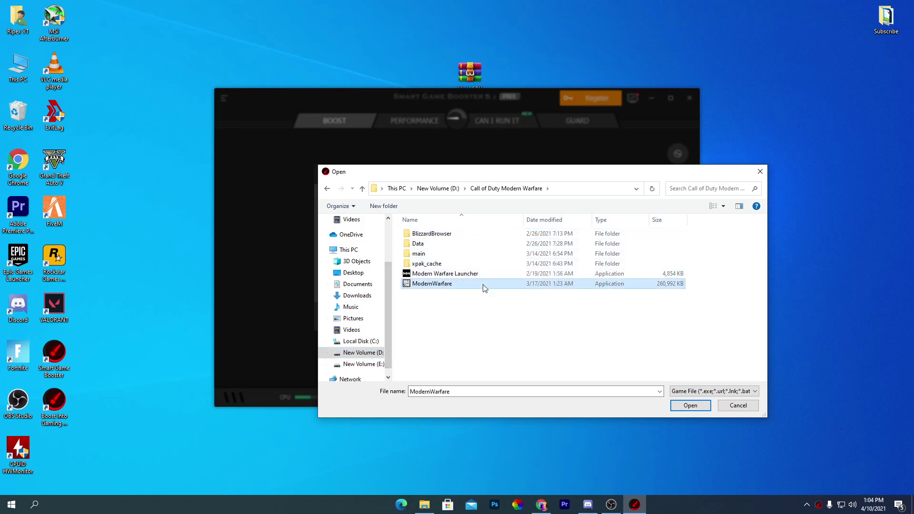
left_click(690, 406)
left_click(560, 318)
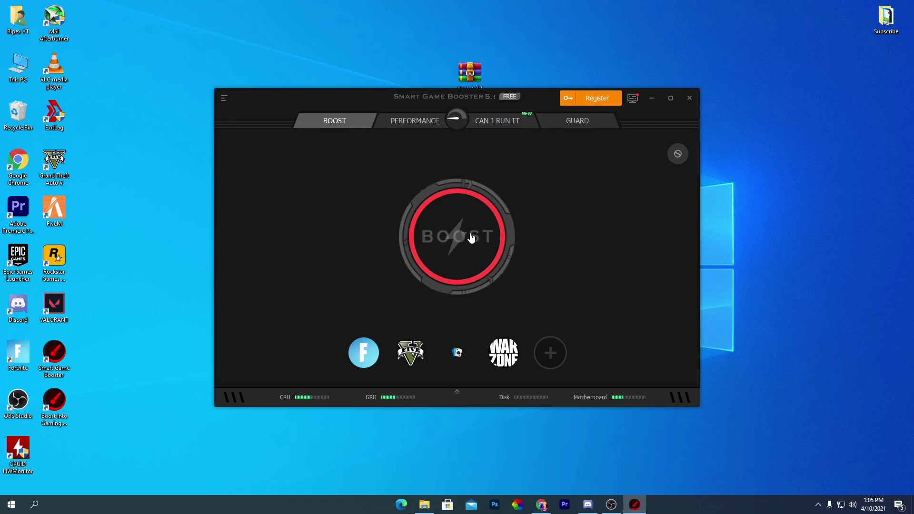
- Boost the PC with Smart Game Booster, close its window and check the hidden notification area icons
left_click(448, 237)
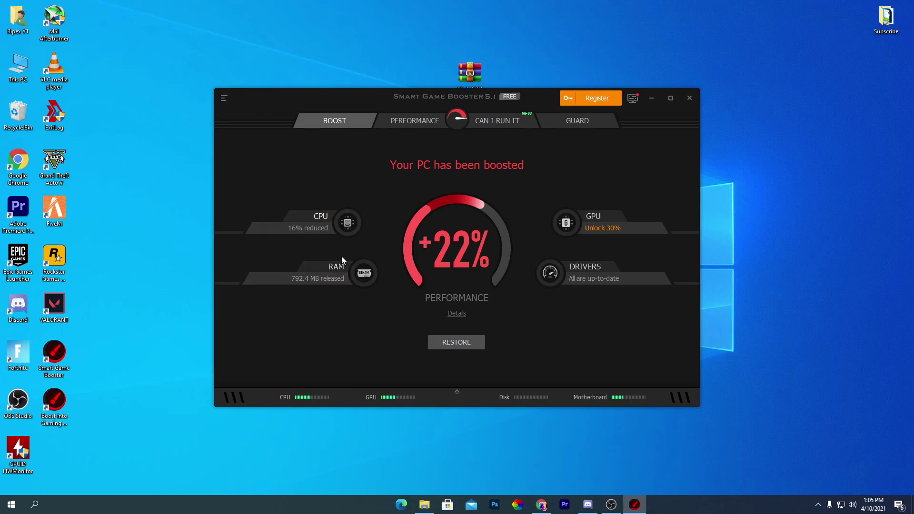
left_click(688, 99)
left_click(818, 505)
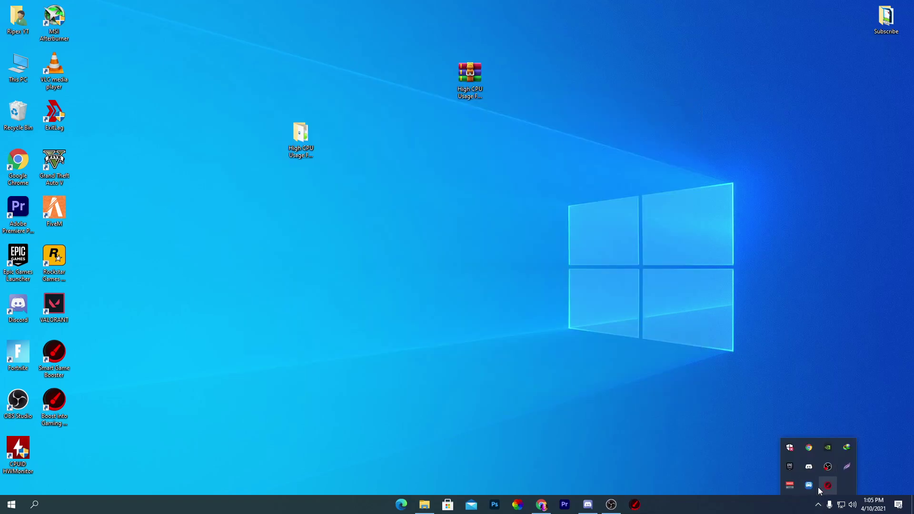
left_click(818, 510)
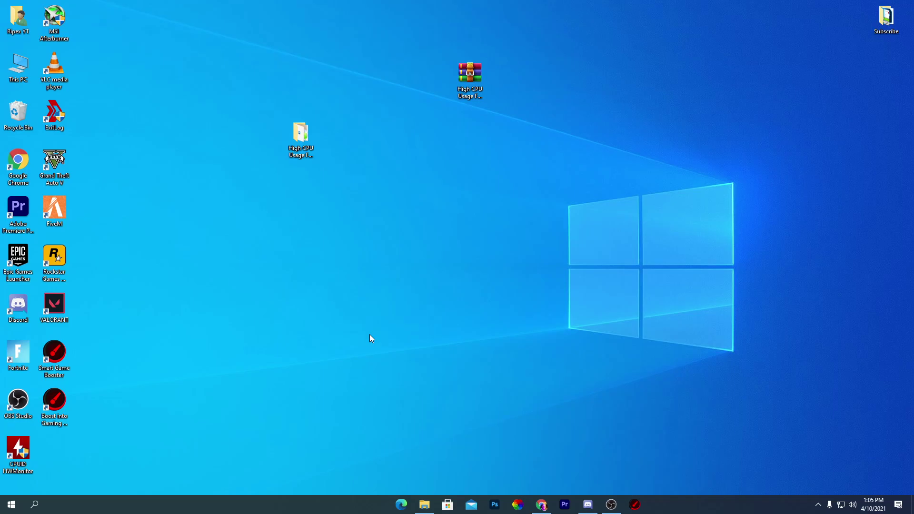
- Optimize the Local Disk (C:) drive through the optimization tool in its properties
double_click(18, 67)
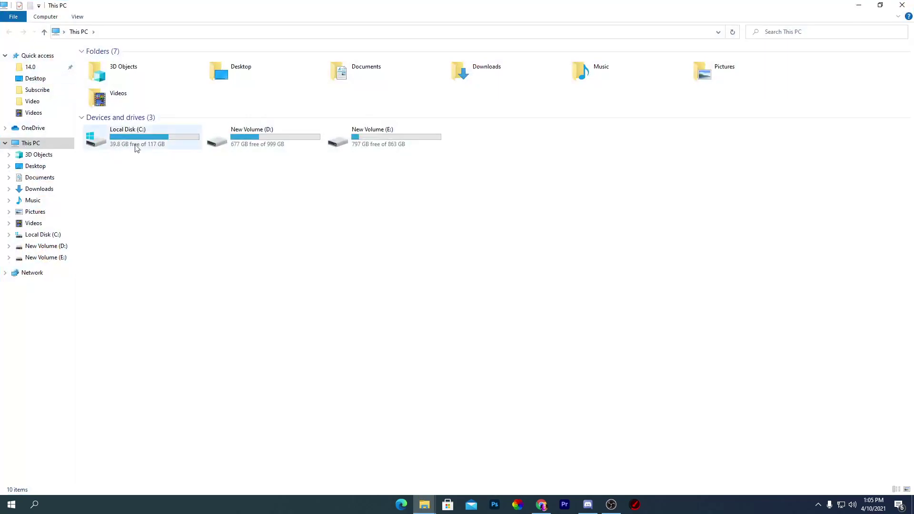
right_click(122, 137)
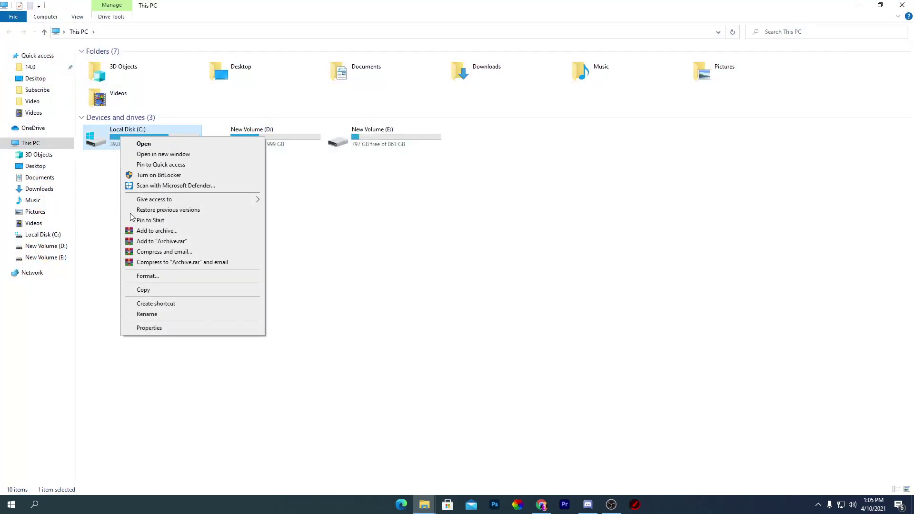
left_click(148, 328)
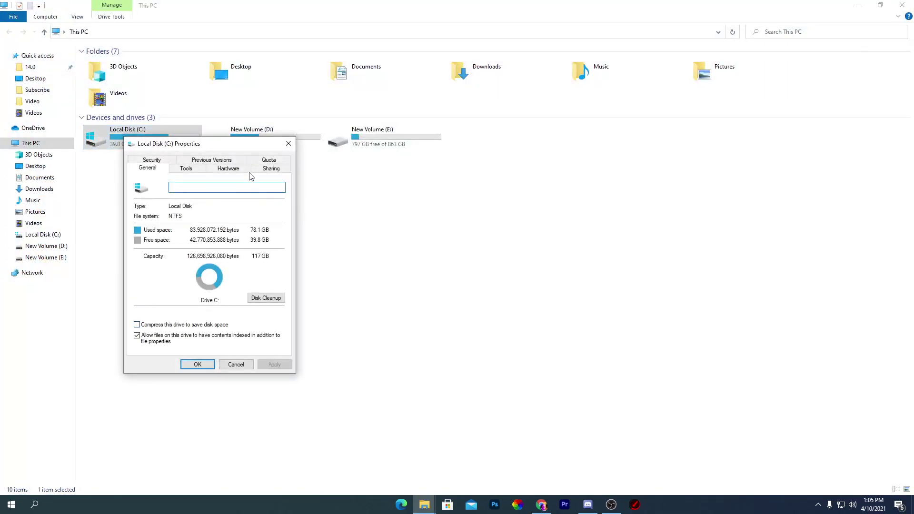
left_click(187, 169)
left_click(246, 257)
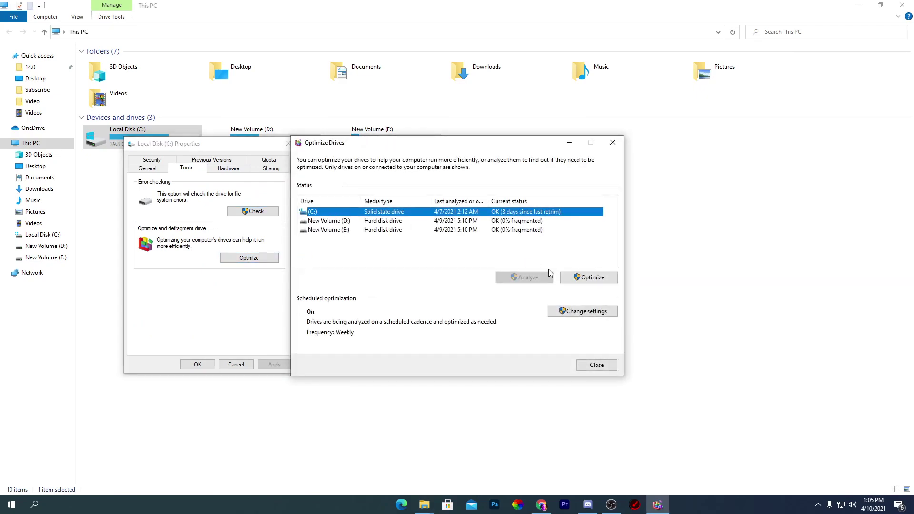
left_click(589, 277)
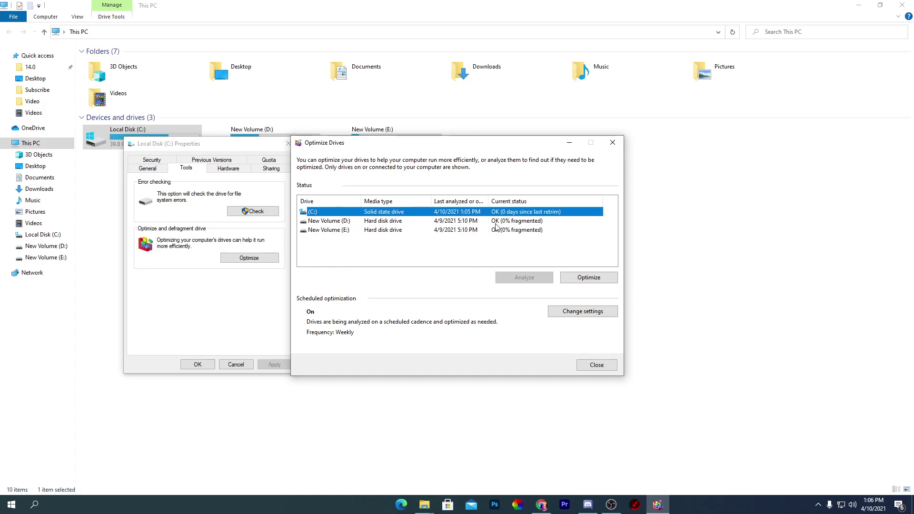
- Try to optimize the New Volume (E:) drive, and close the drive optimizer and the C: drive properties
left_click(525, 230)
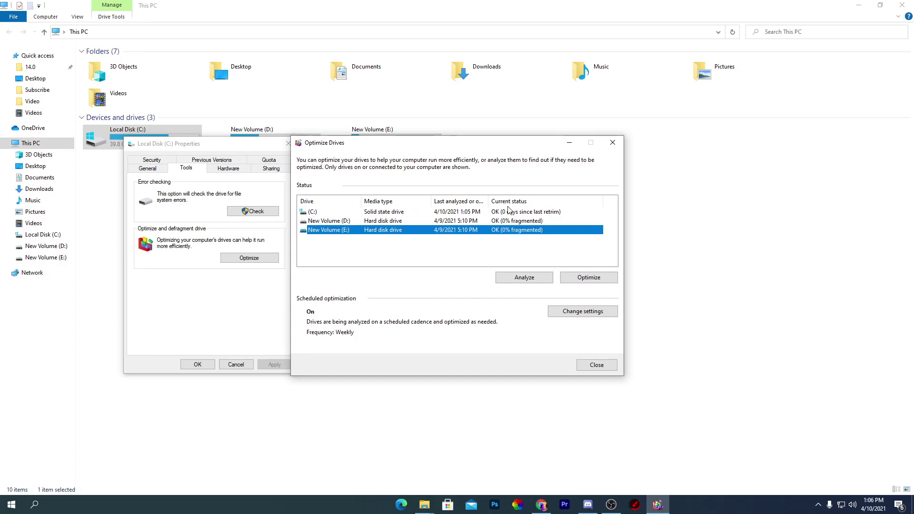
left_click(581, 283)
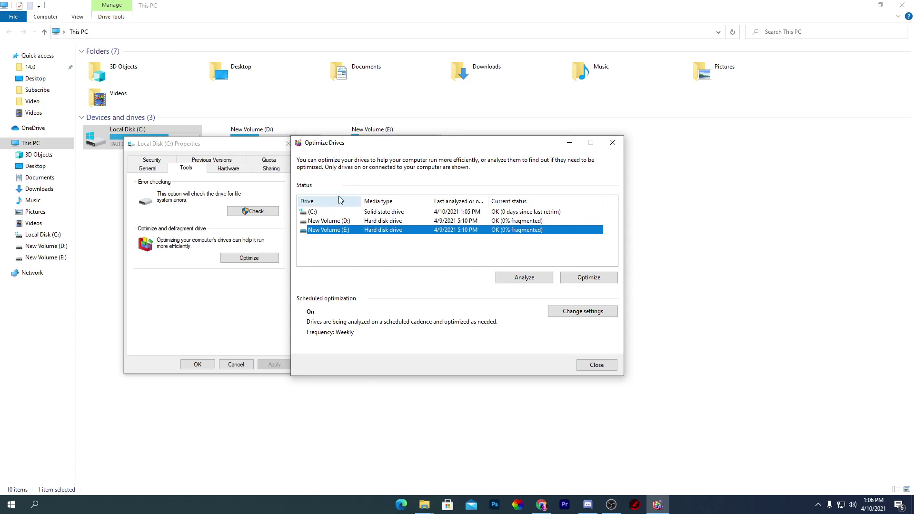
left_click(614, 147)
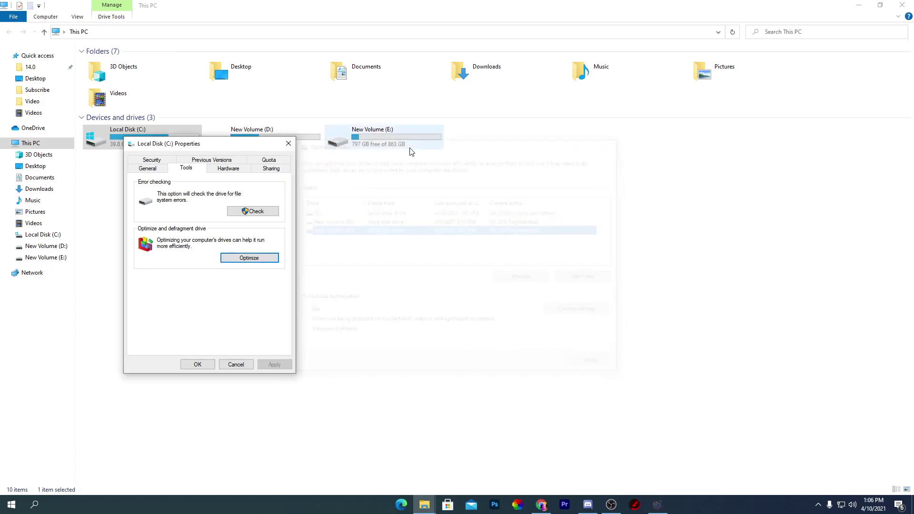
left_click(288, 144)
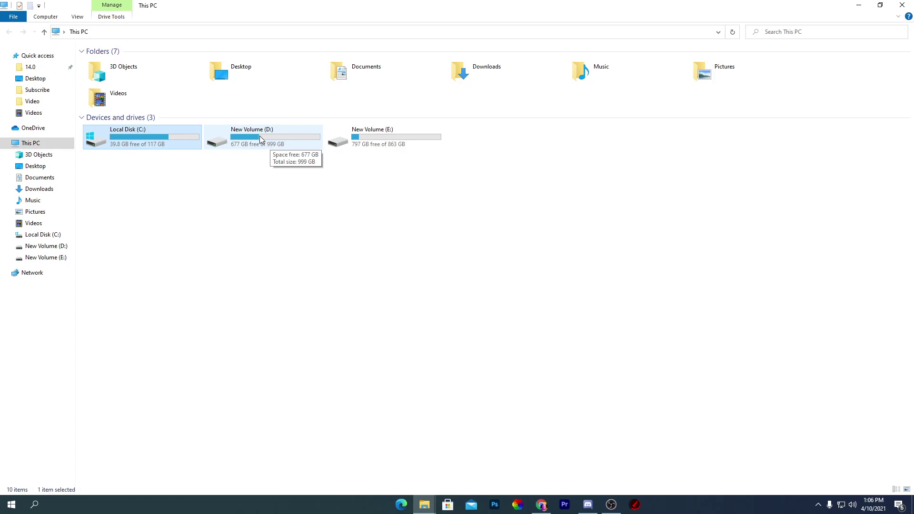
- Open the folder C:\Program Files\Epic Games\Fortnite\FortniteGame\Binaries\Win64
double_click(255, 134)
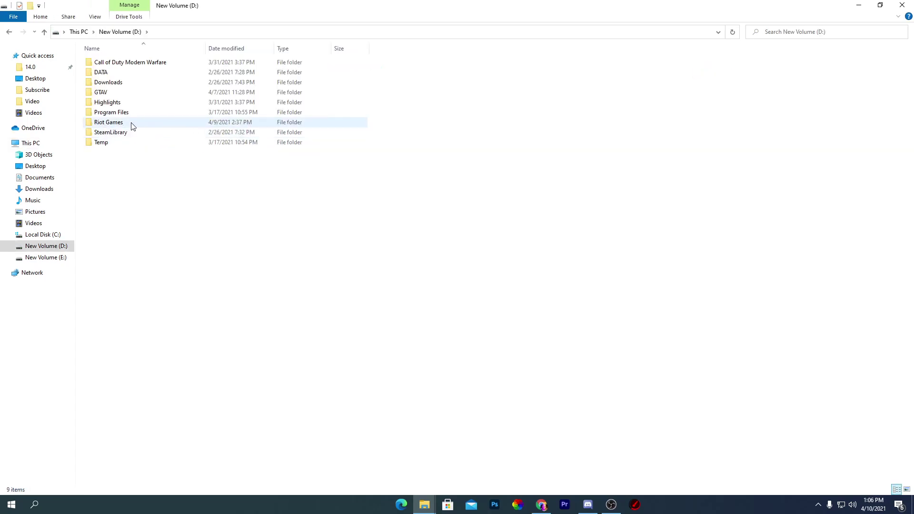
key("alt+Left")
double_click(142, 136)
left_click(117, 76)
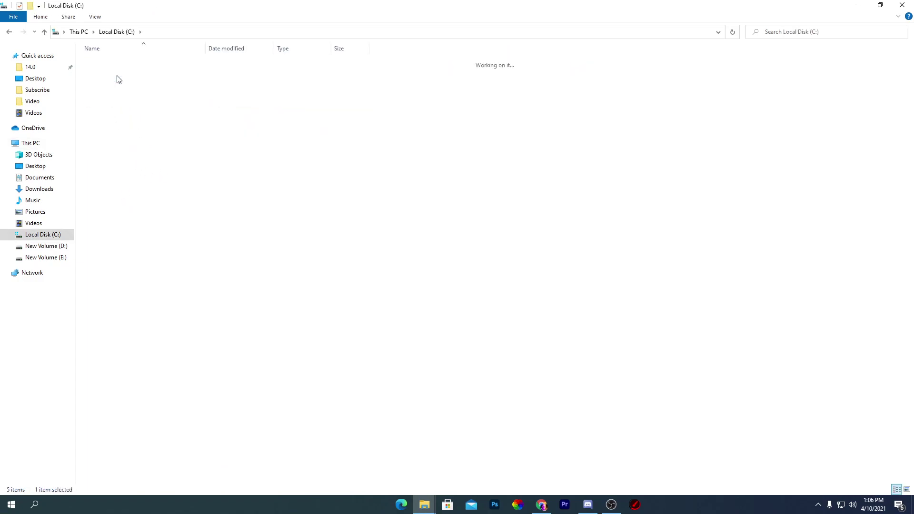
double_click(118, 76)
left_click(123, 92)
double_click(123, 92)
left_click(119, 65)
double_click(119, 65)
left_click(112, 82)
double_click(112, 82)
left_click(124, 63)
double_click(125, 63)
left_click(119, 74)
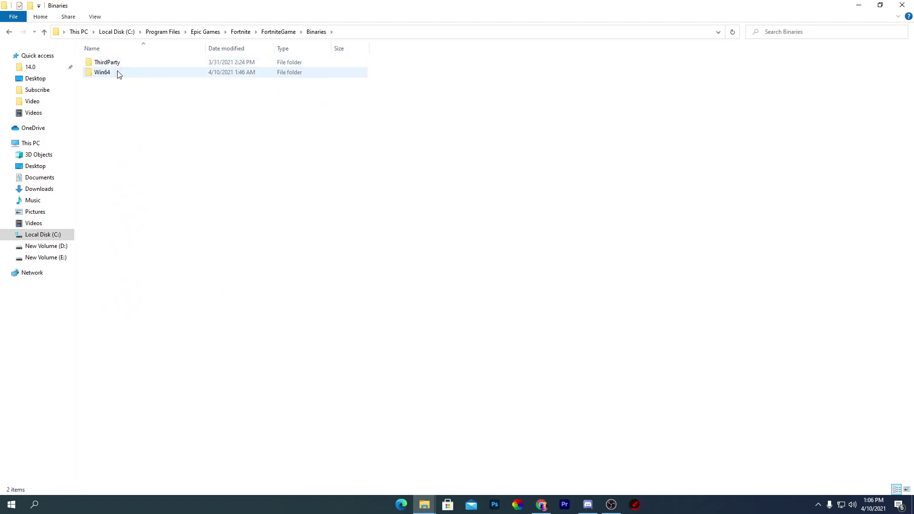
double_click(118, 74)
- Open the compatibility settings in the properties of the FortniteClient-Win64-Shipping application
scroll(121, 76, "down", 8)
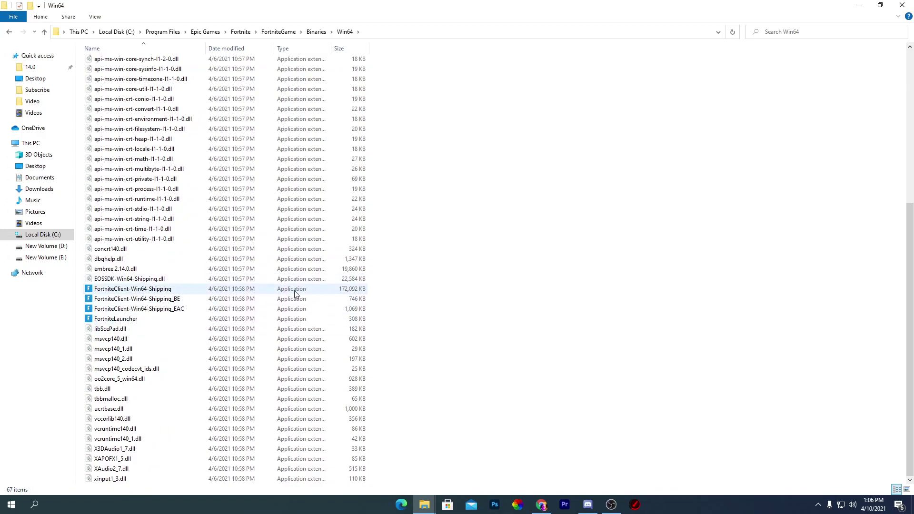
left_click(119, 289)
right_click(114, 289)
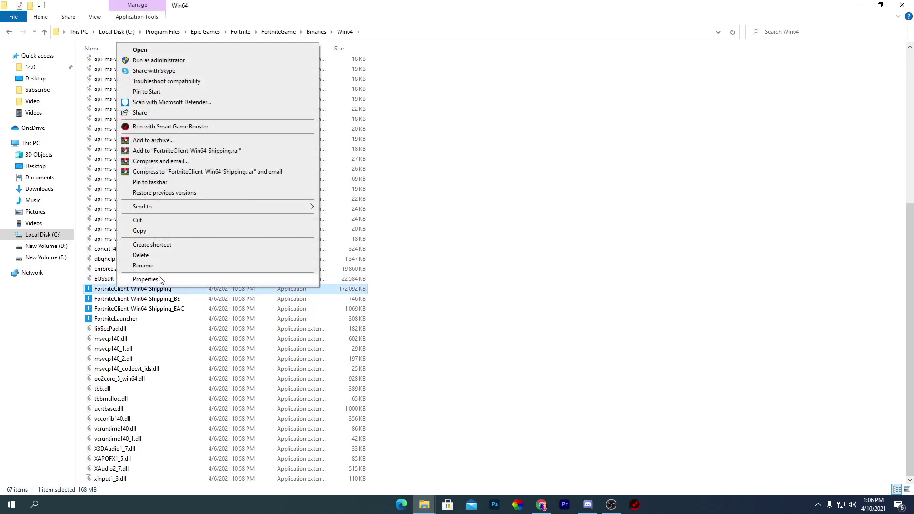
left_click(159, 280)
left_click(205, 265)
left_click_drag(210, 241, 276, 116)
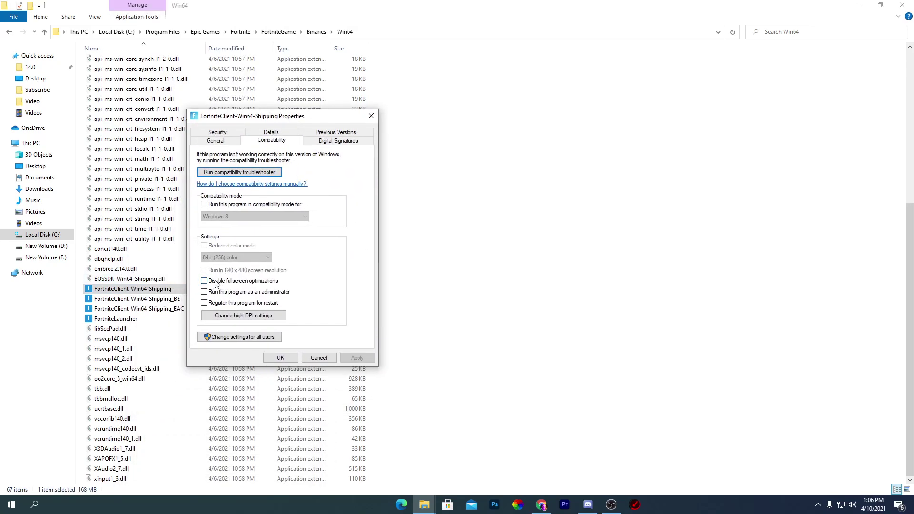
- Disable fullscreen optimizations, override high DPI scaling behavior with scaling performed by Application, and apply the compatibility settings
left_click(239, 281)
left_click(244, 317)
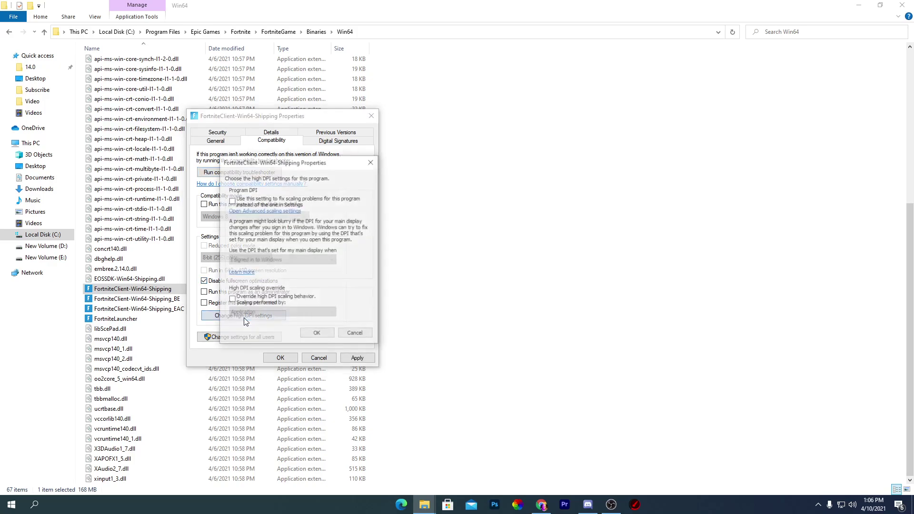
left_click(232, 299)
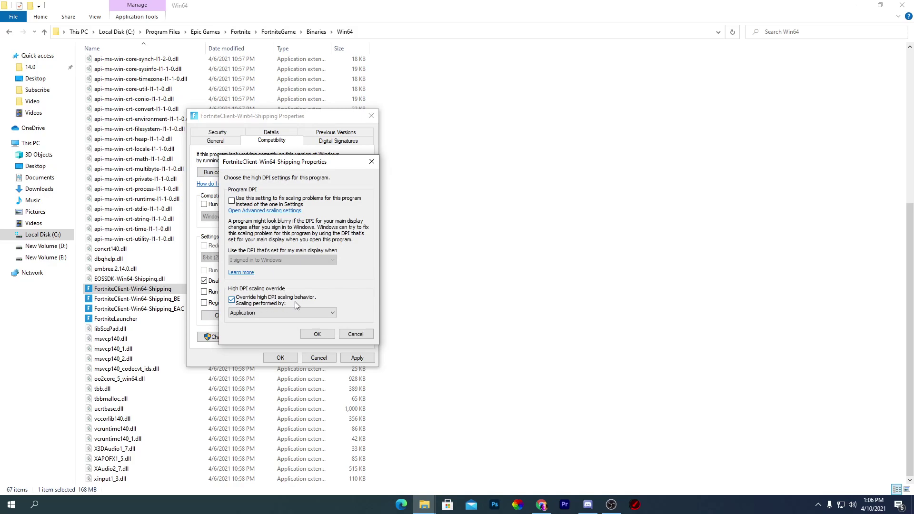
left_click(317, 335)
left_click(358, 358)
left_click(281, 359)
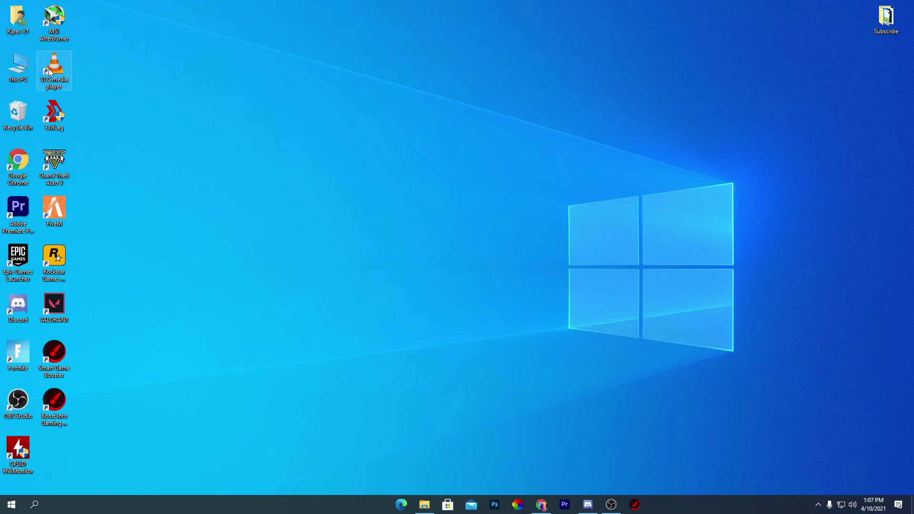
- Disable the High precision event timer among the system devices in Device Manager, and close Device Manager
right_click(19, 67)
left_click(61, 172)
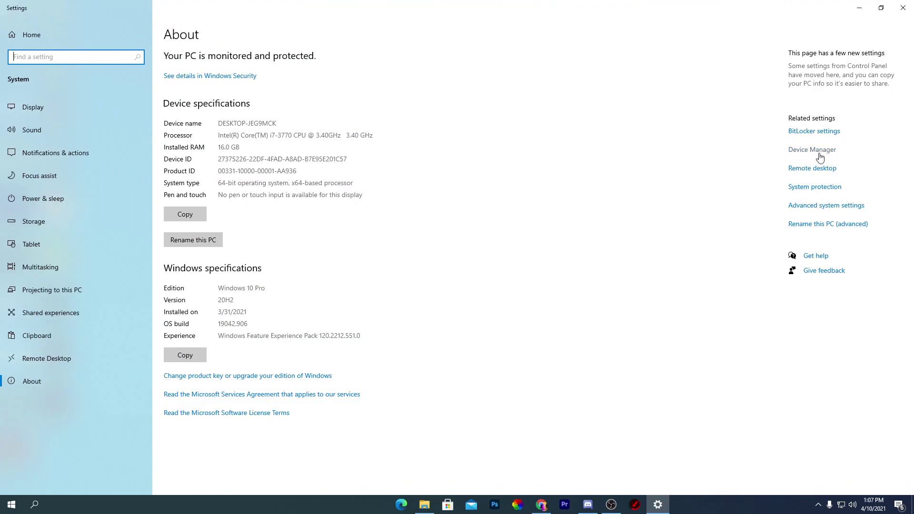
left_click(815, 152)
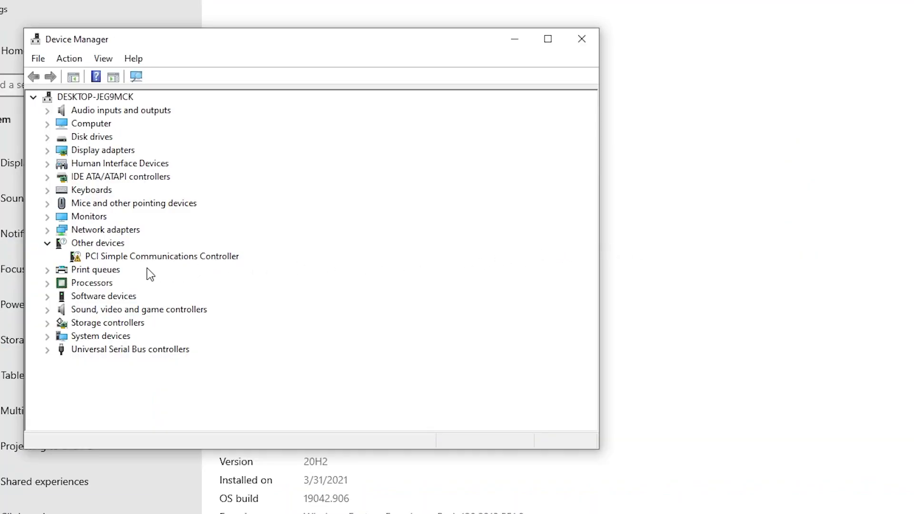
left_click(46, 337)
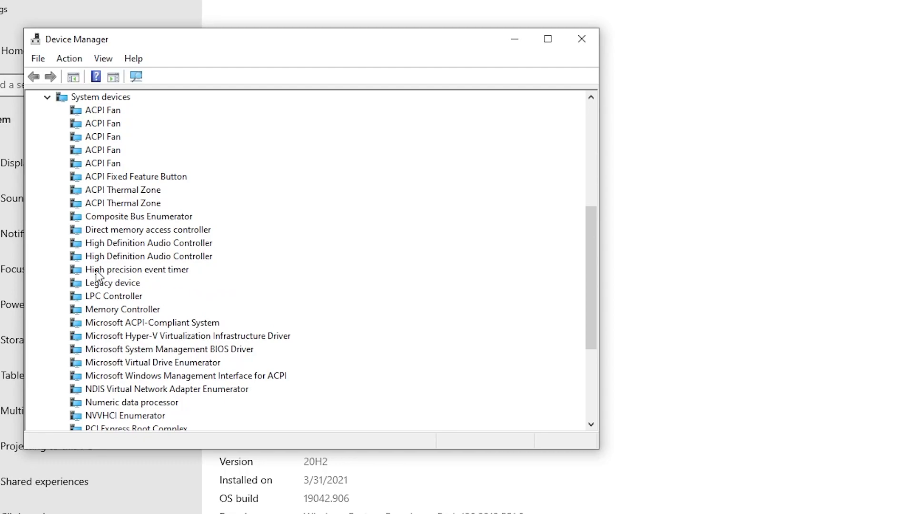
right_click(115, 268)
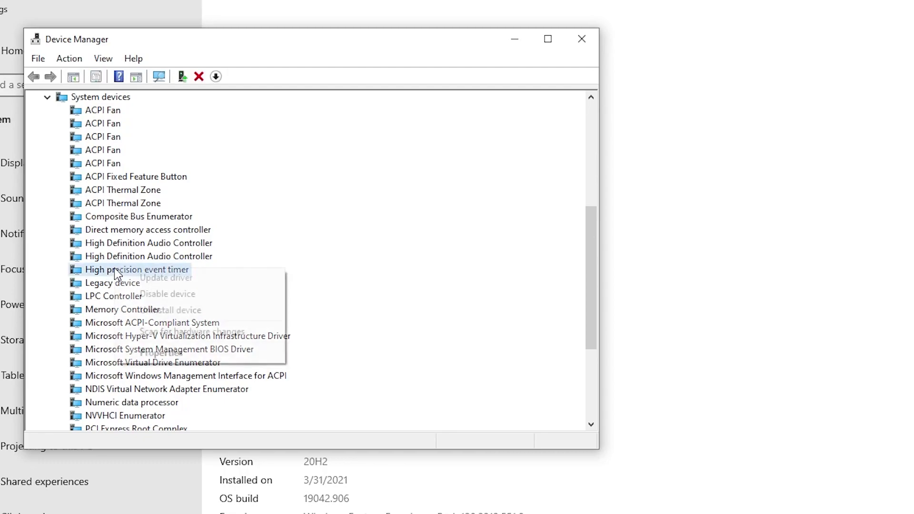
left_click(177, 294)
left_click(702, 402)
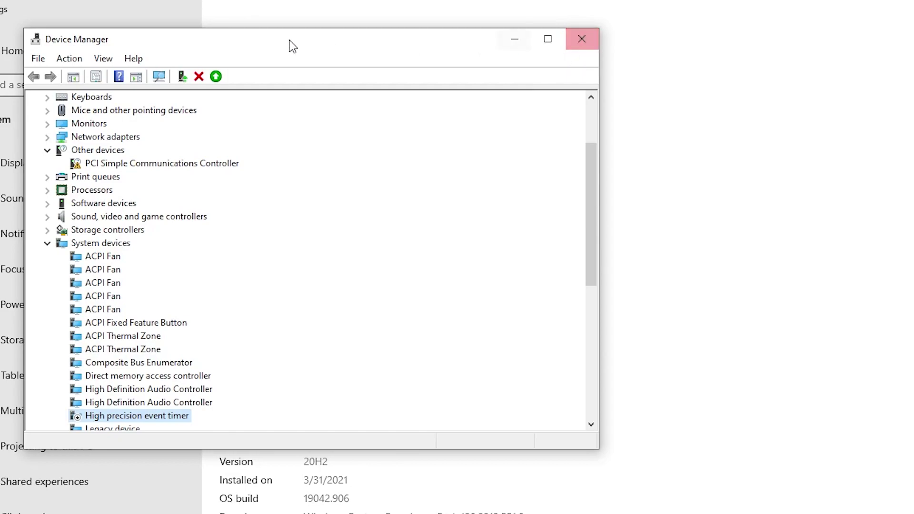
left_click(580, 42)
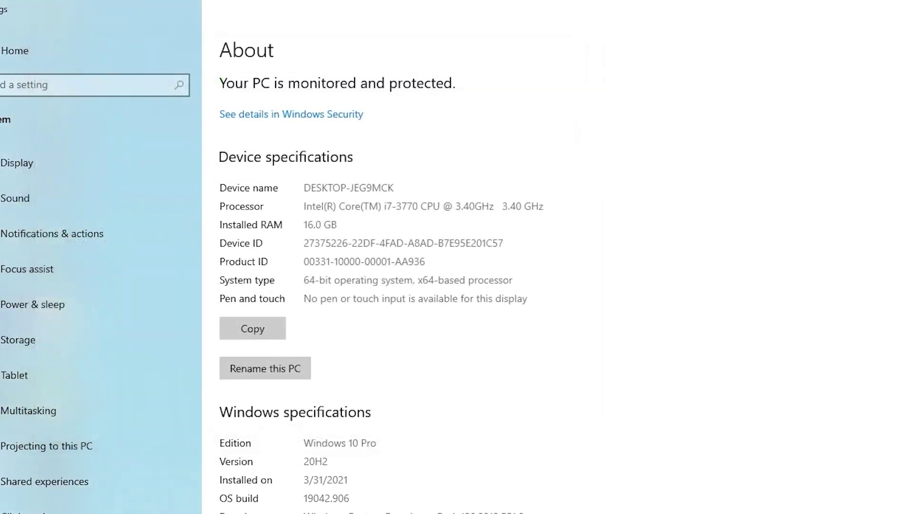
- Set the visual effects in the advanced system performance options to Adjust for best performance
left_click(824, 206)
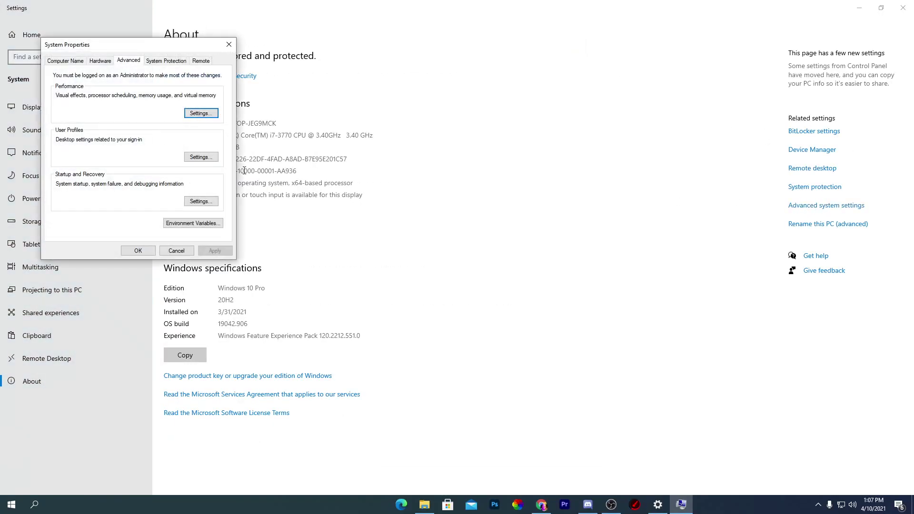
left_click(200, 113)
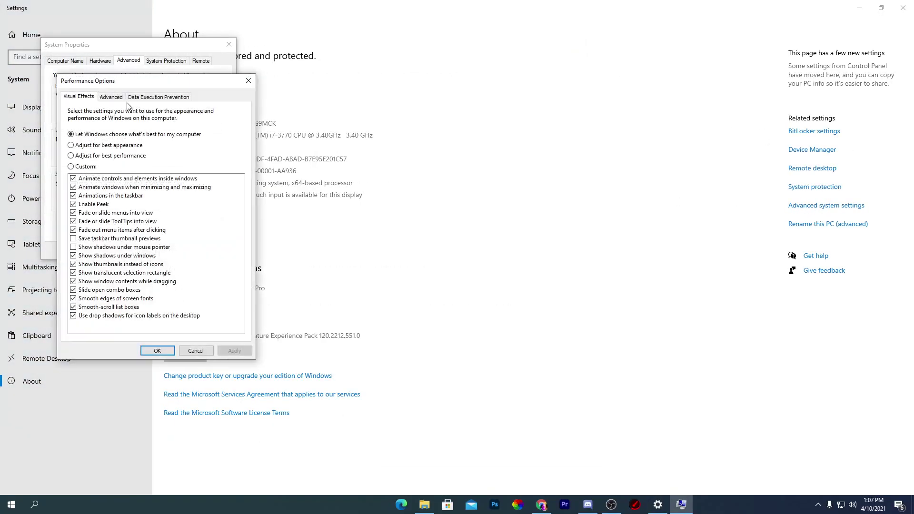
left_click(71, 156)
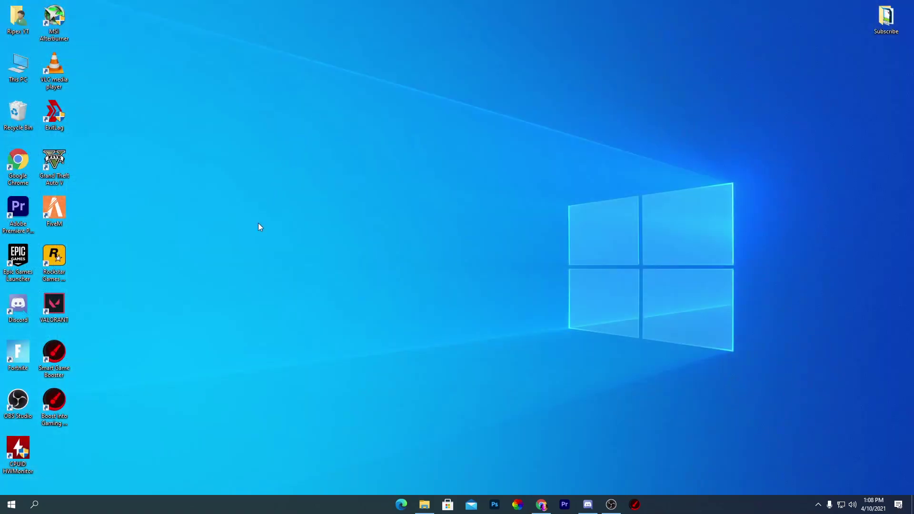
- Make sure that letting apps run in the background is set to Off in the Windows privacy settings
left_click(11, 504)
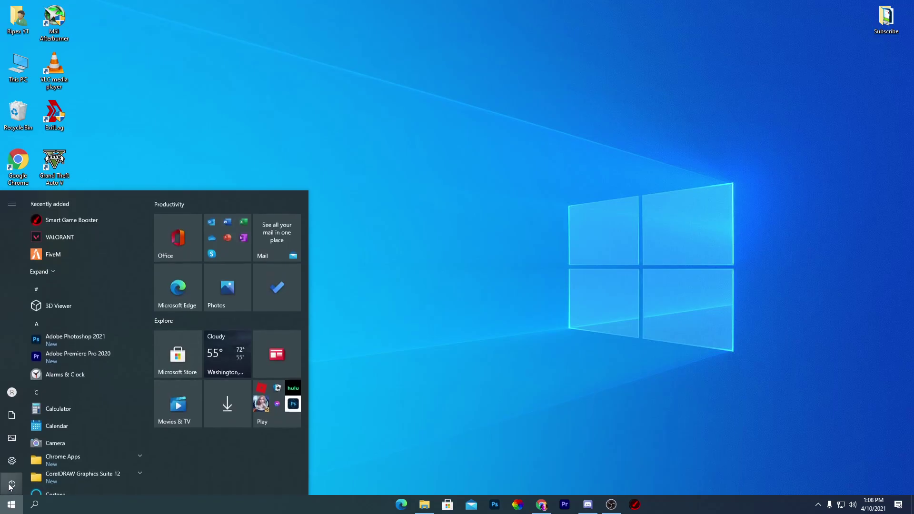
left_click(11, 461)
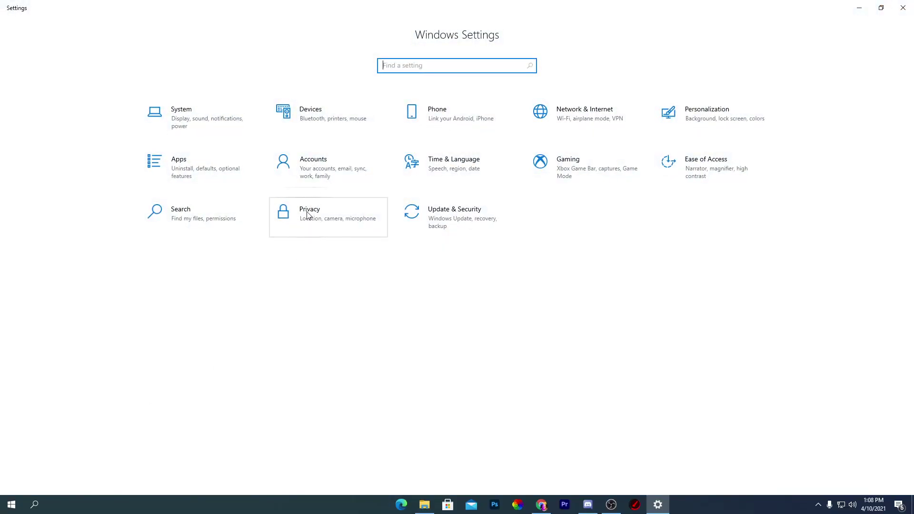
left_click(306, 216)
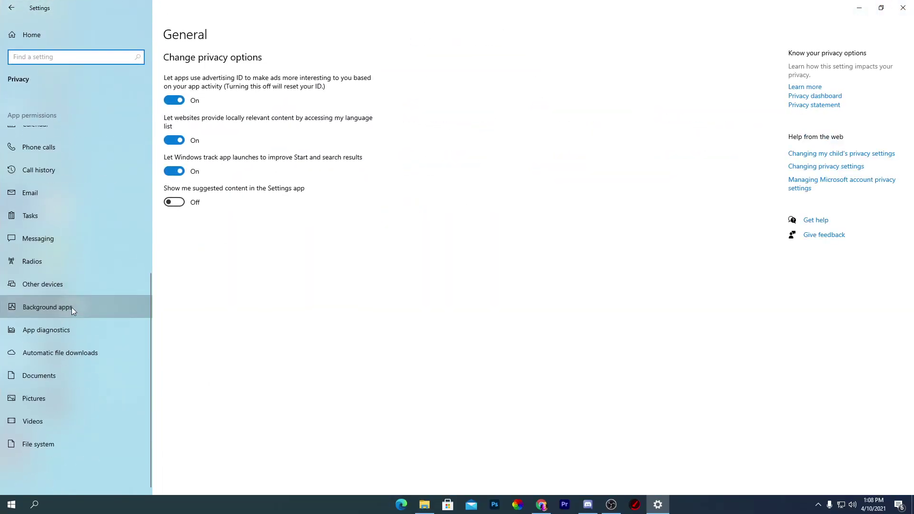
left_click(72, 306)
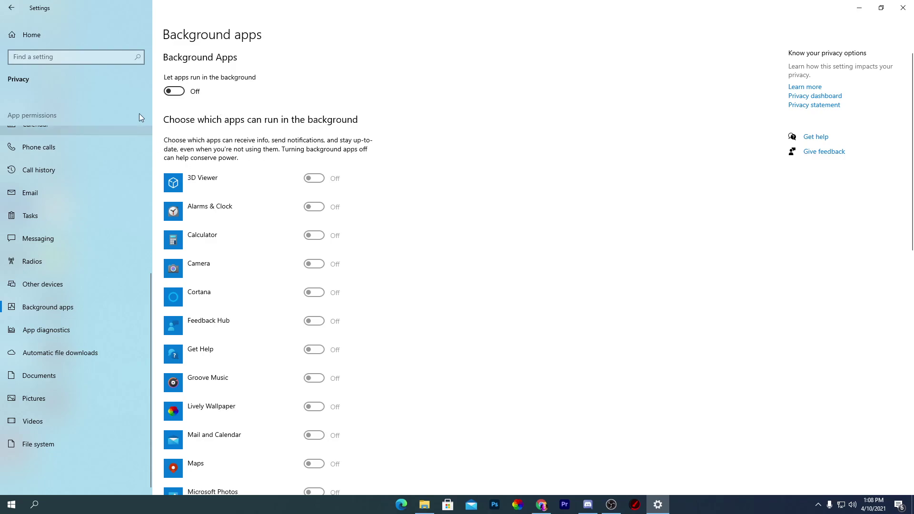
left_click(175, 92)
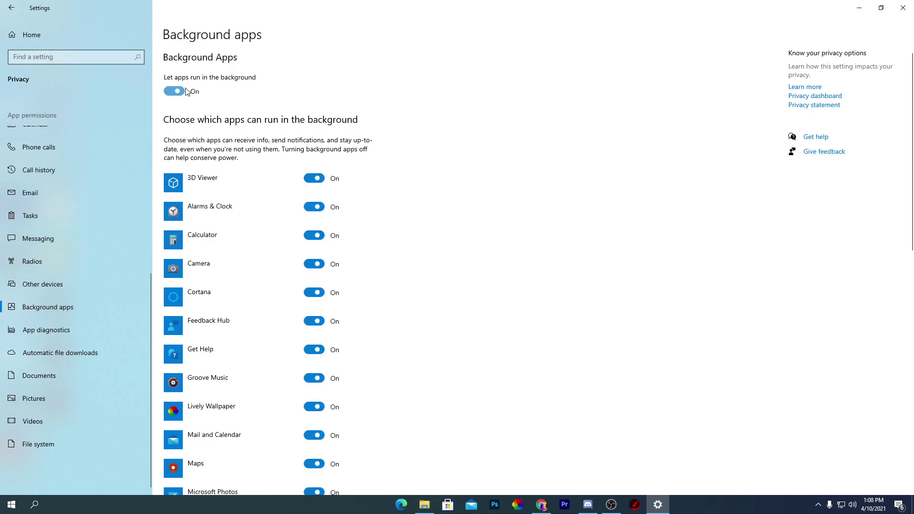
left_click(175, 91)
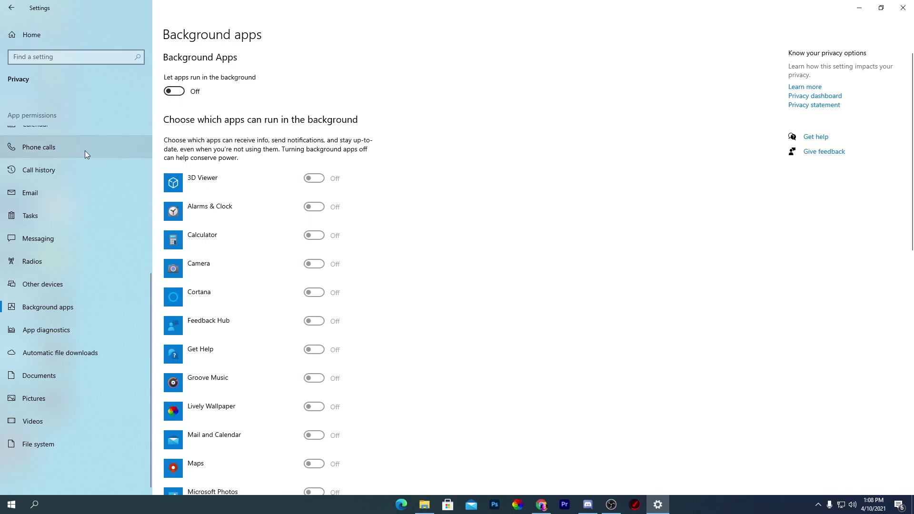
- Check the Game Mode setting in the Windows gaming settings
left_click(24, 31)
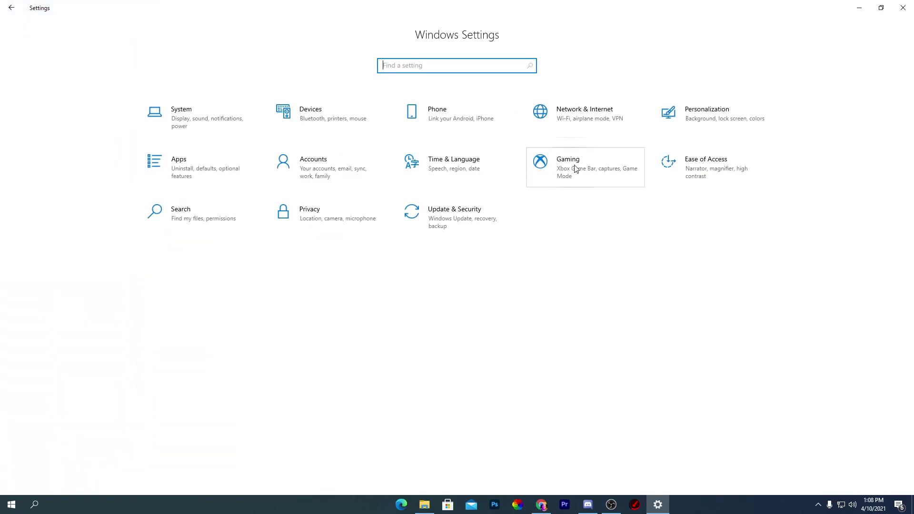
left_click(547, 169)
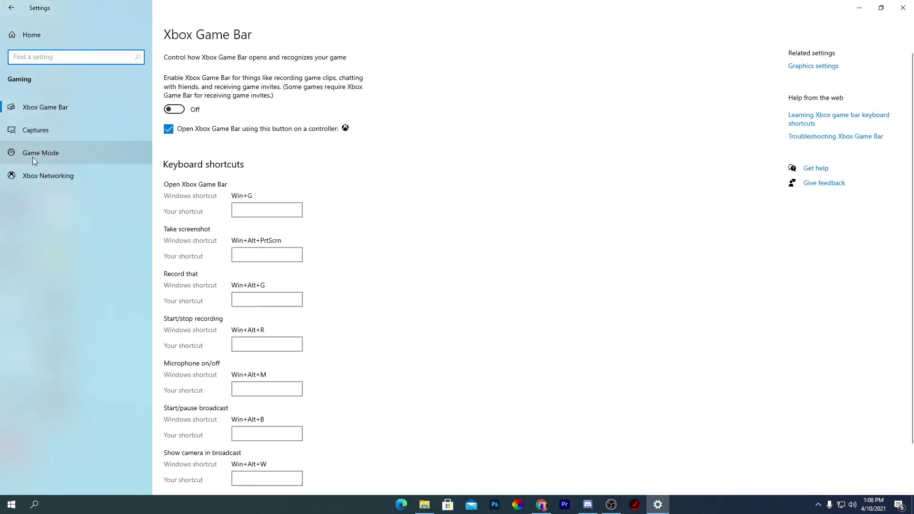
left_click(114, 148)
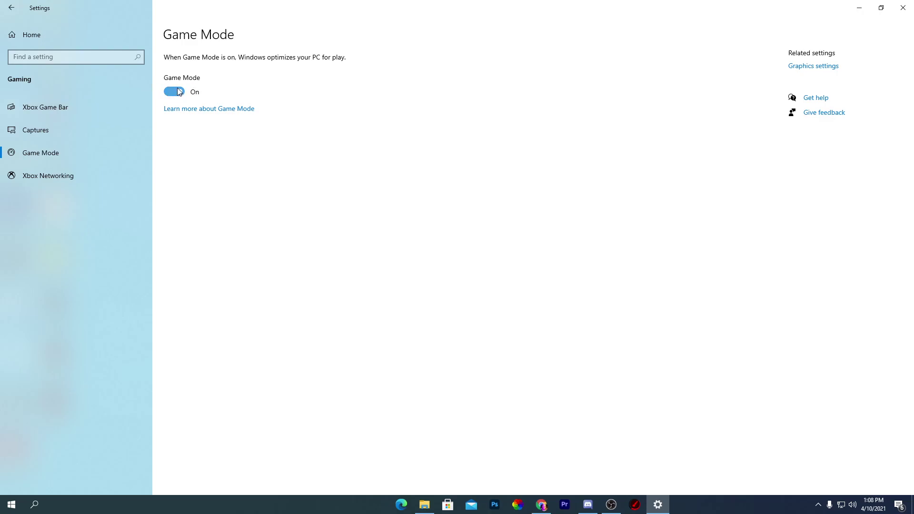
- Check for Windows updates in Update & Security, and close Settings
left_click(84, 33)
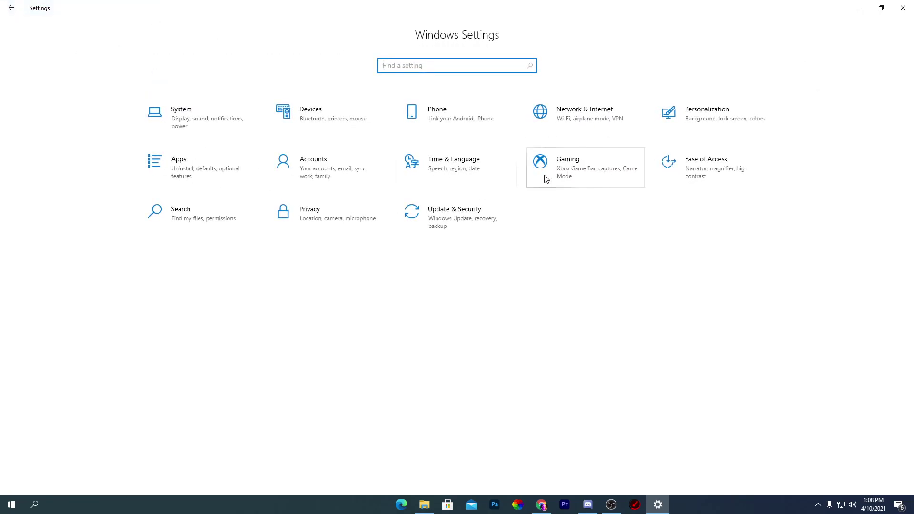
left_click(457, 218)
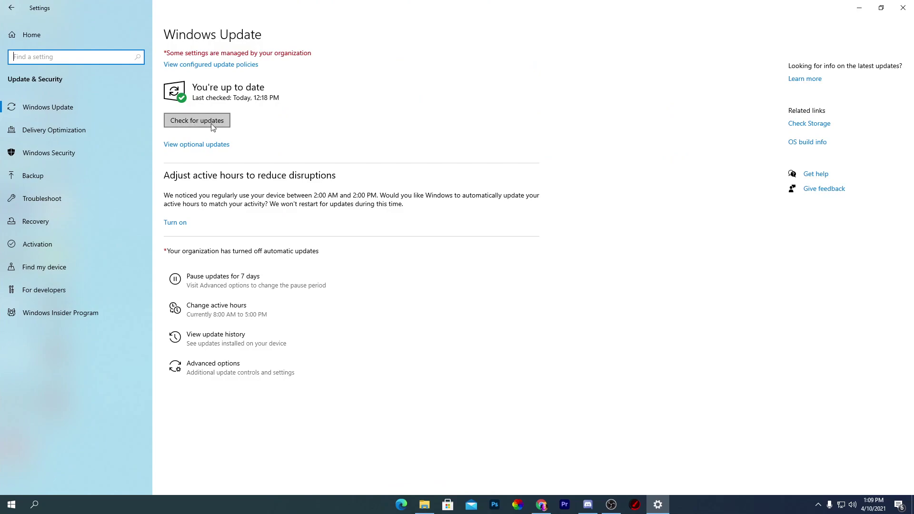
left_click(190, 121)
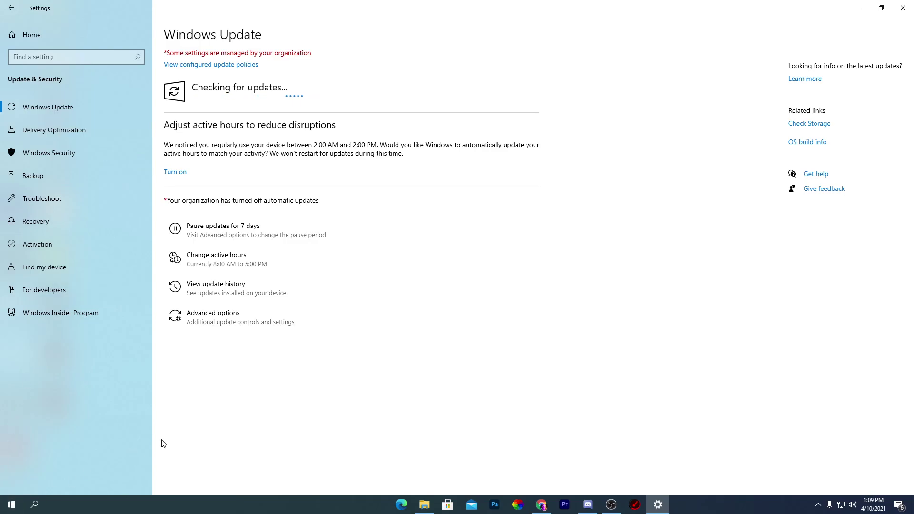
left_click(901, 9)
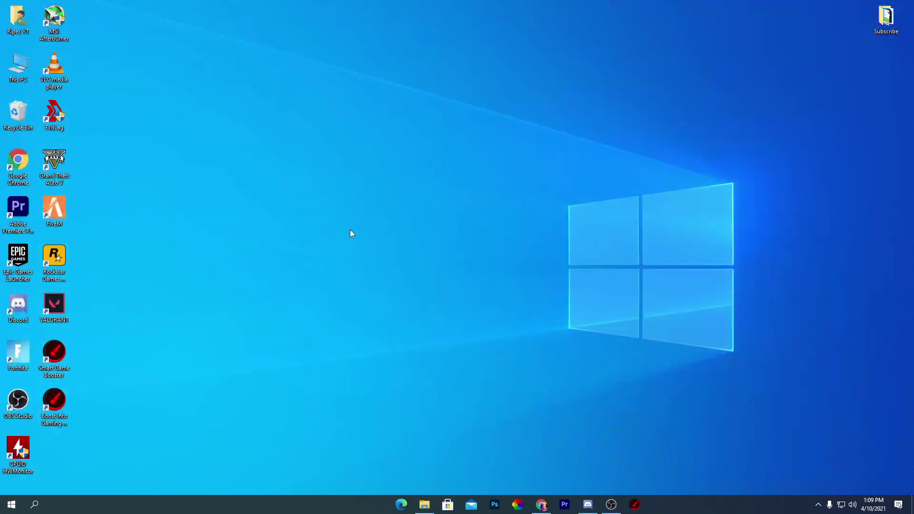